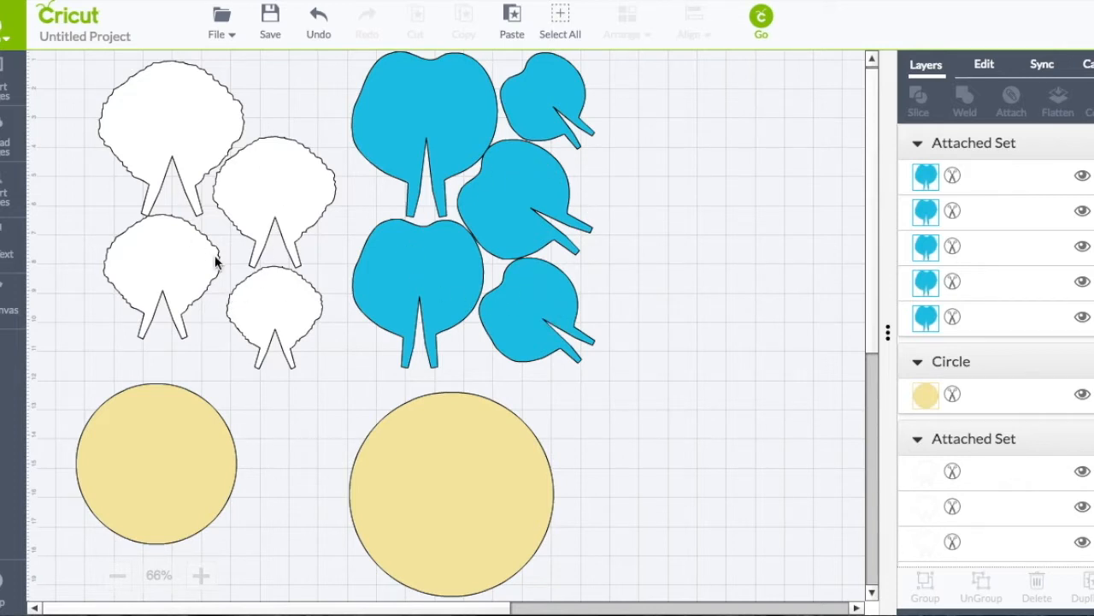
Open the image library and search all images for "giant flowers".
click(9, 86)
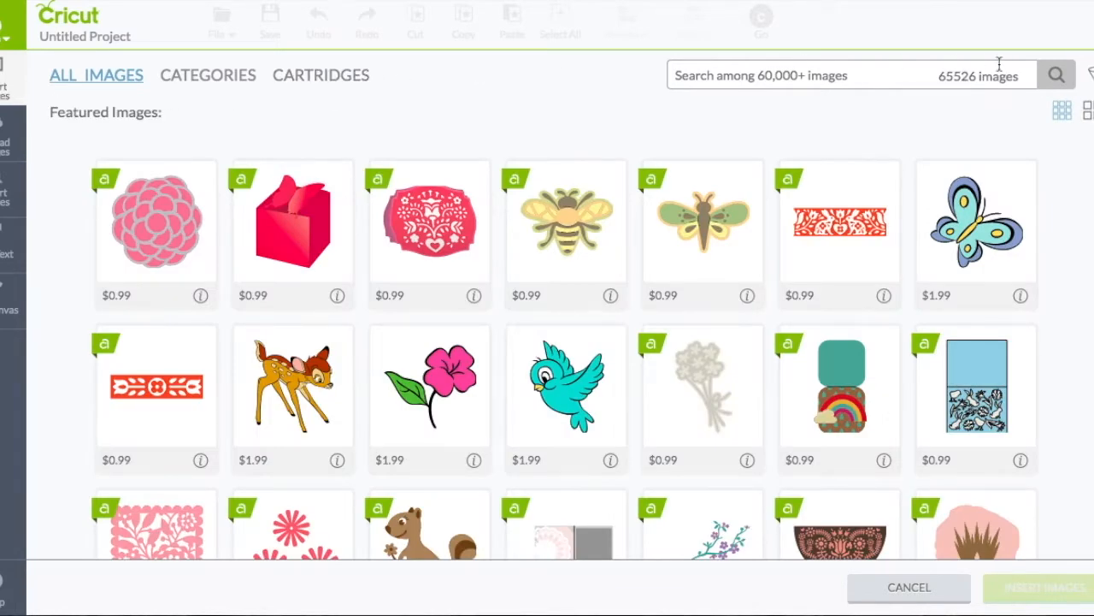
click(904, 78)
text(gi)
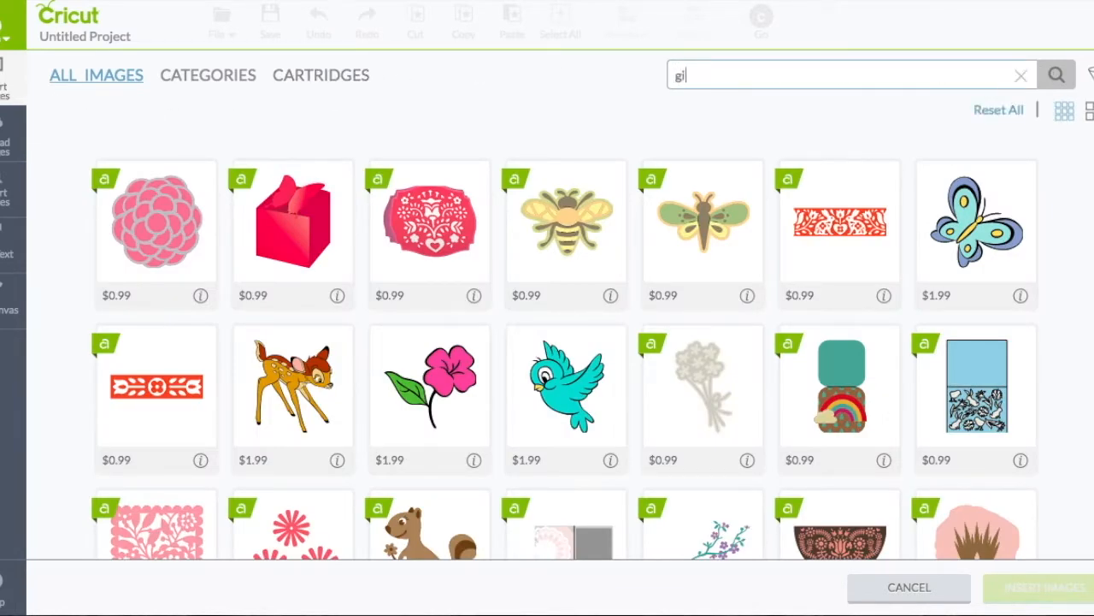
text(ant flowers)
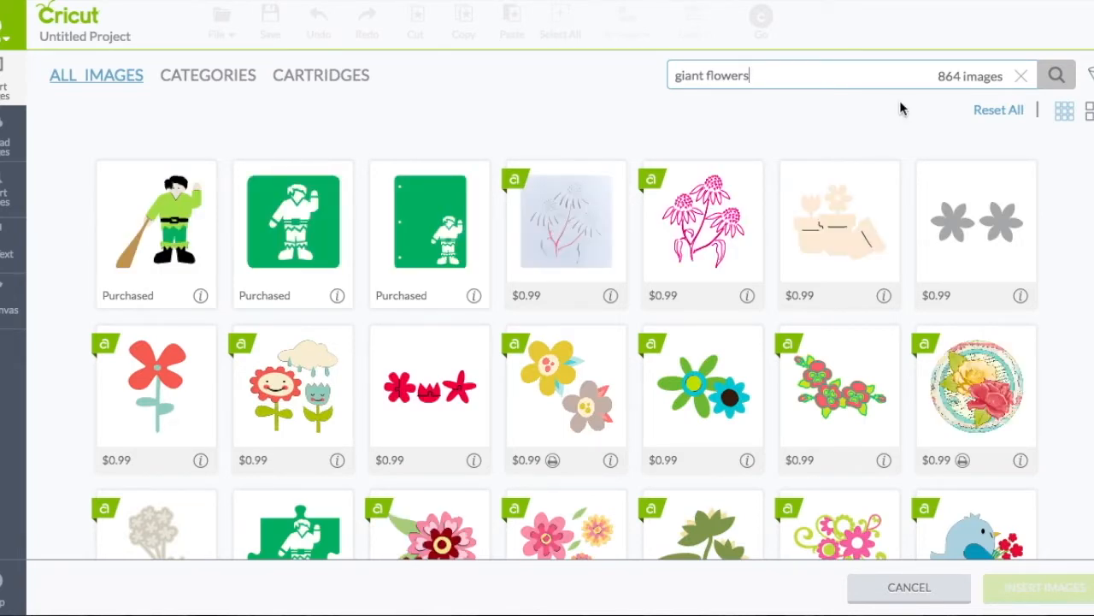
Search the cartridges for "giant flowers" and show all images of the Giant Flowers cartridge.
click(336, 83)
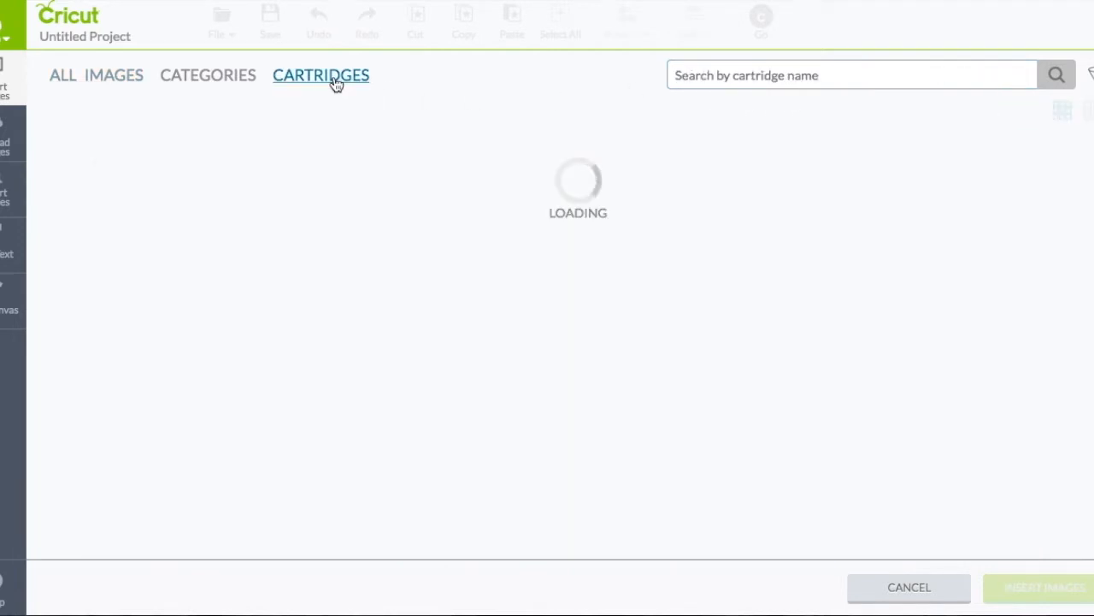
click(704, 75)
text(giant flowers)
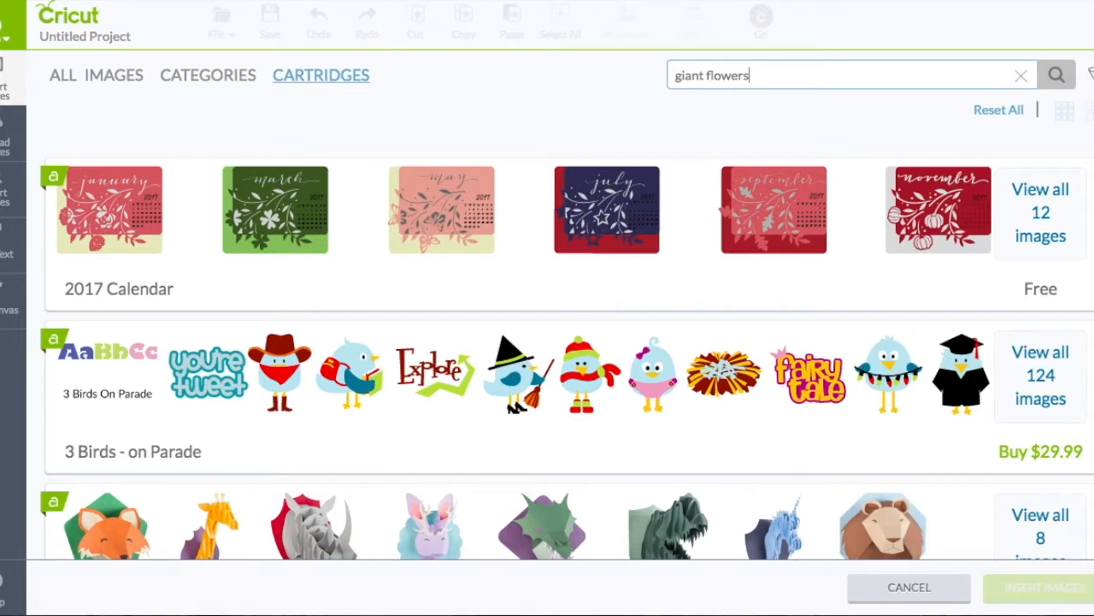
key(Return)
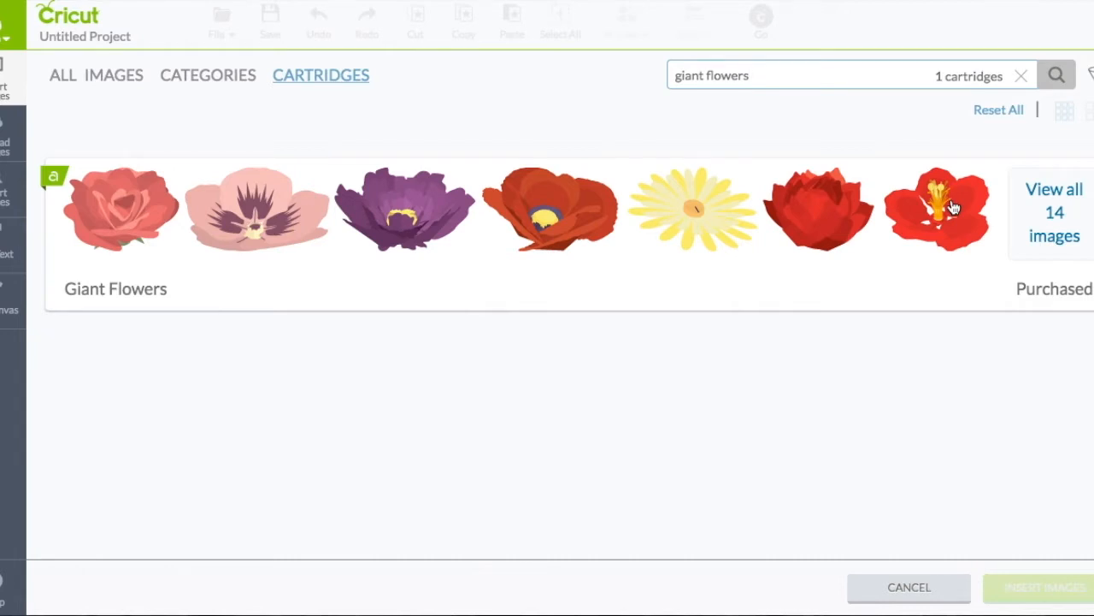
click(1040, 220)
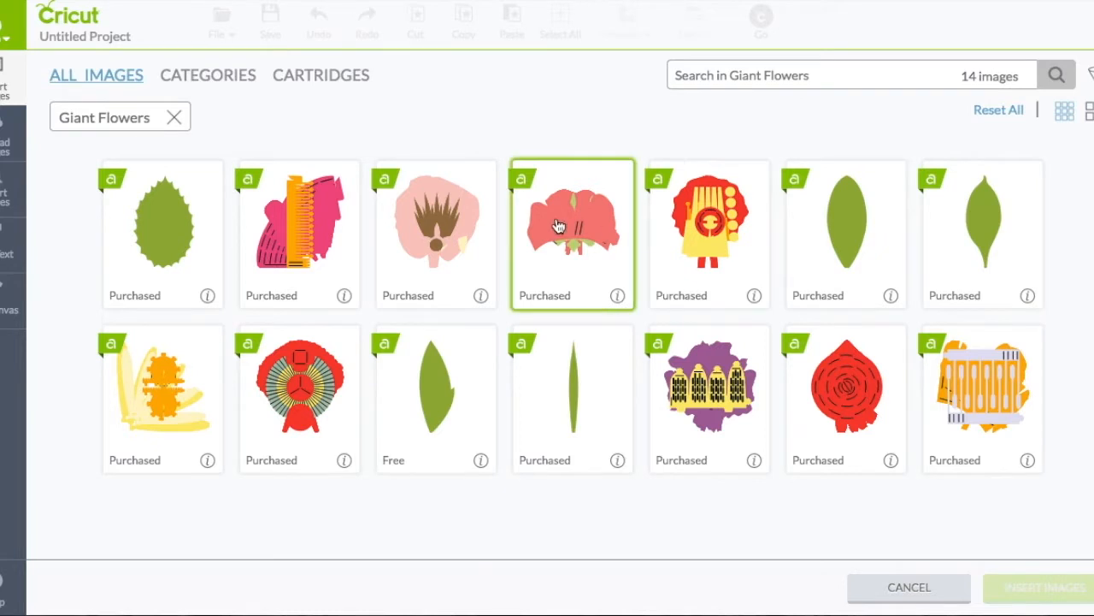
Check the name of the 3D Rose image, and insert the 3D Rose and 3D Poppy images onto the canvas.
click(616, 297)
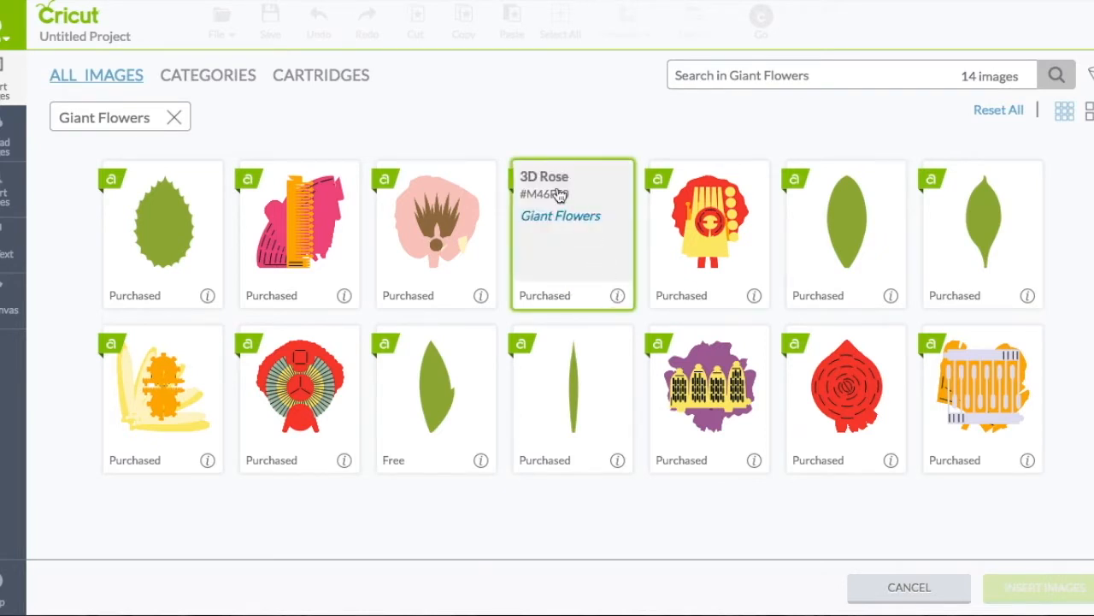
click(617, 296)
click(583, 230)
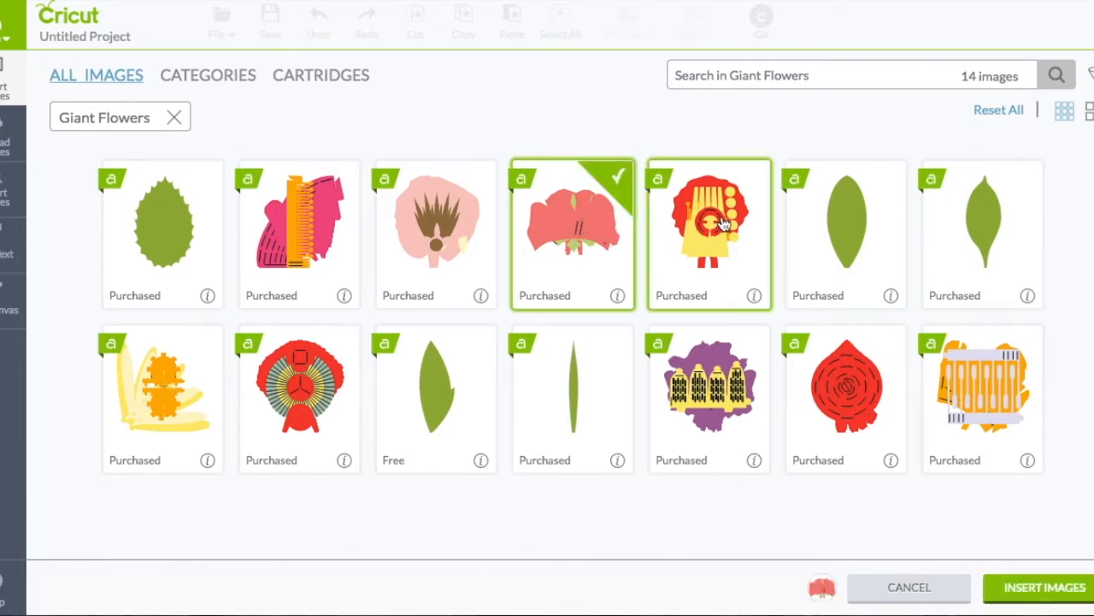
click(326, 394)
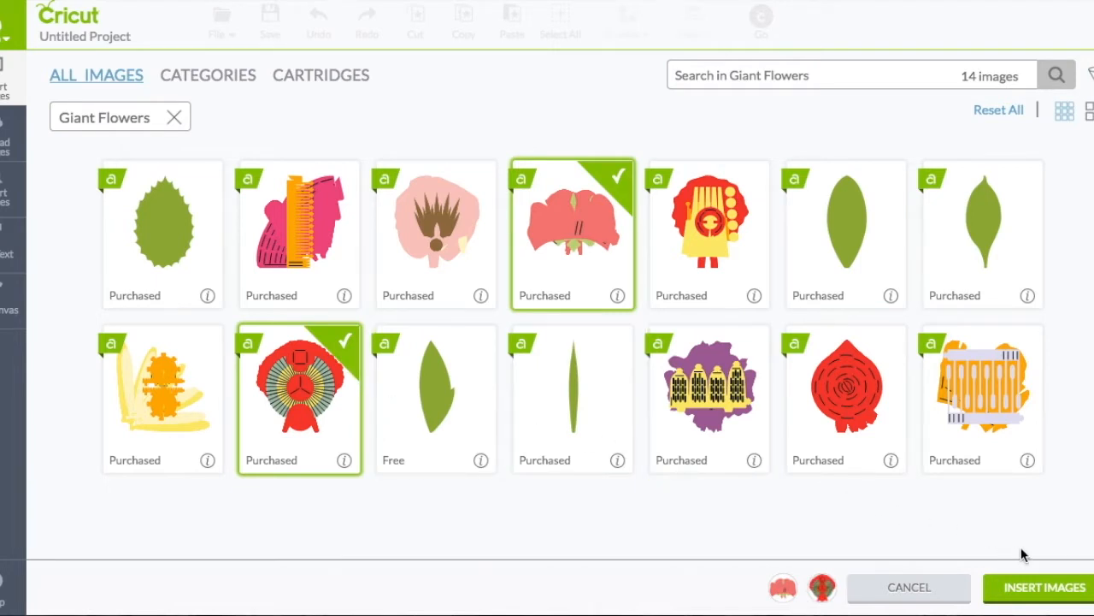
click(1025, 571)
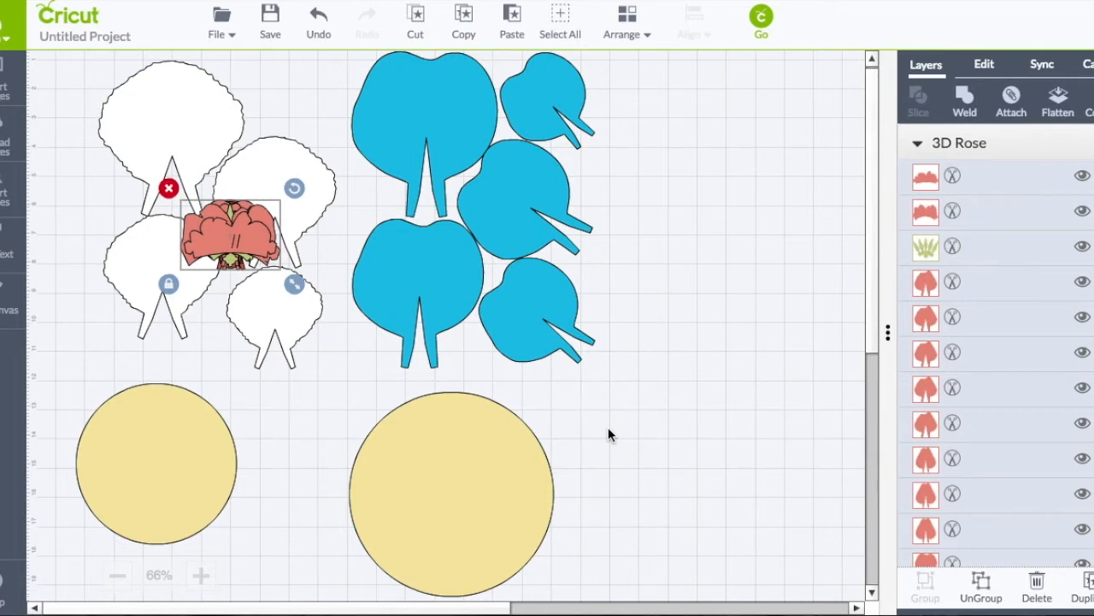
Move the 3D Rose to the empty area beyond the blue petals and the 3D Poppy beside the white petals.
drag(248, 230, 769, 157)
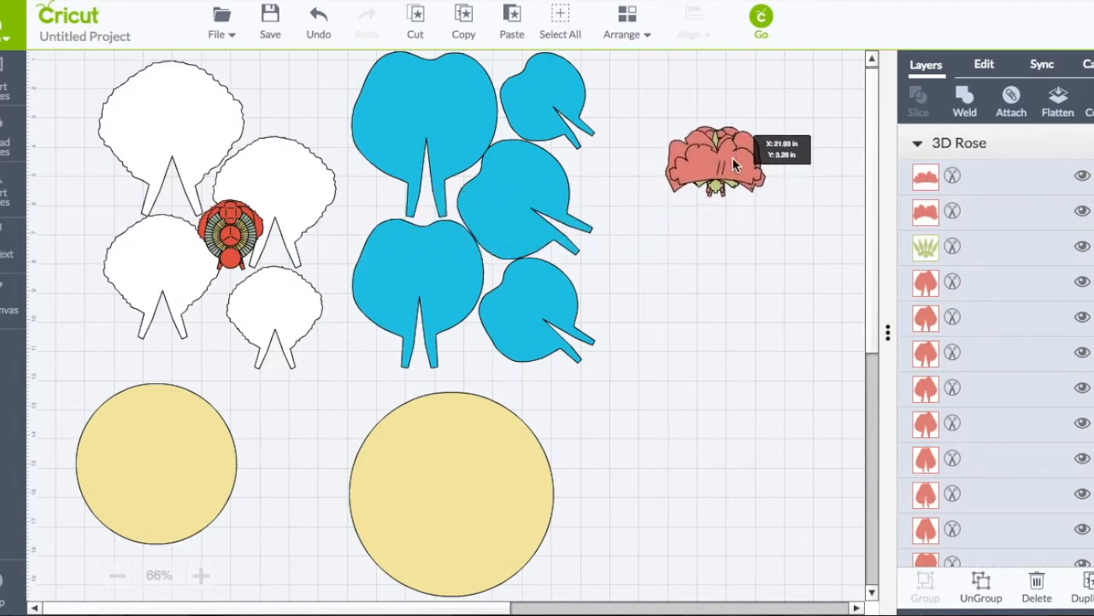
click(214, 224)
drag(213, 224, 70, 192)
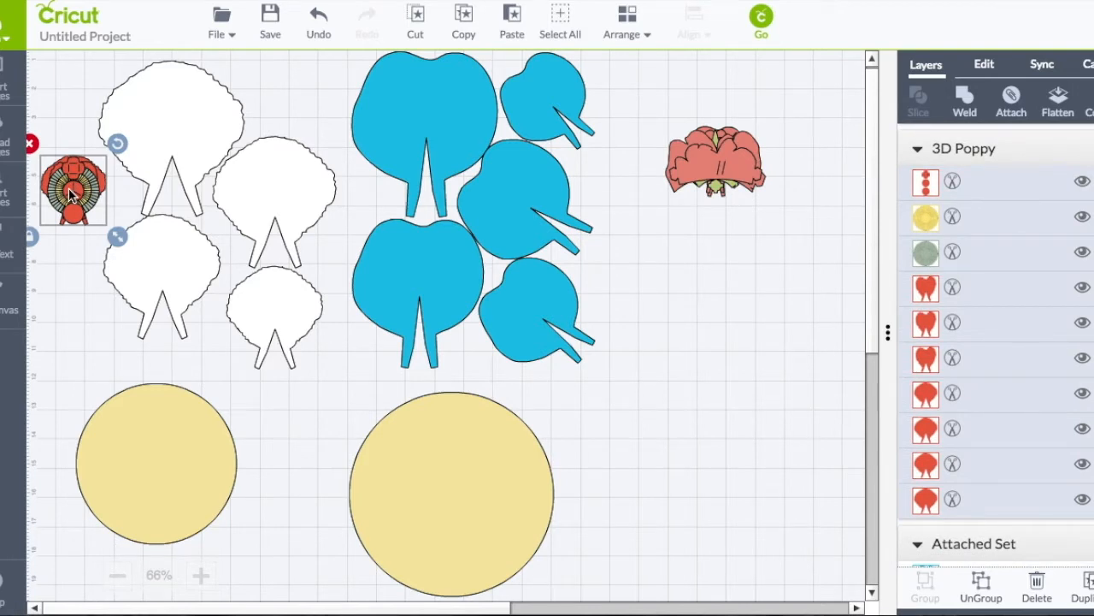
Ungroup the 3D Rose and spread one petal of each of the three shapes in a row above the remaining pieces.
click(731, 160)
click(981, 587)
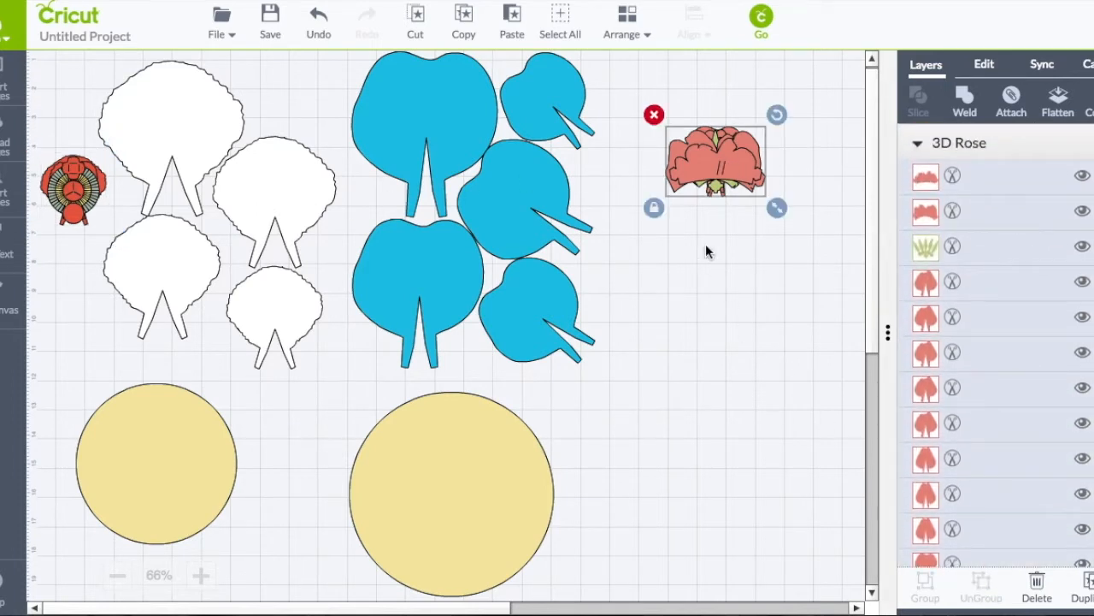
click(712, 169)
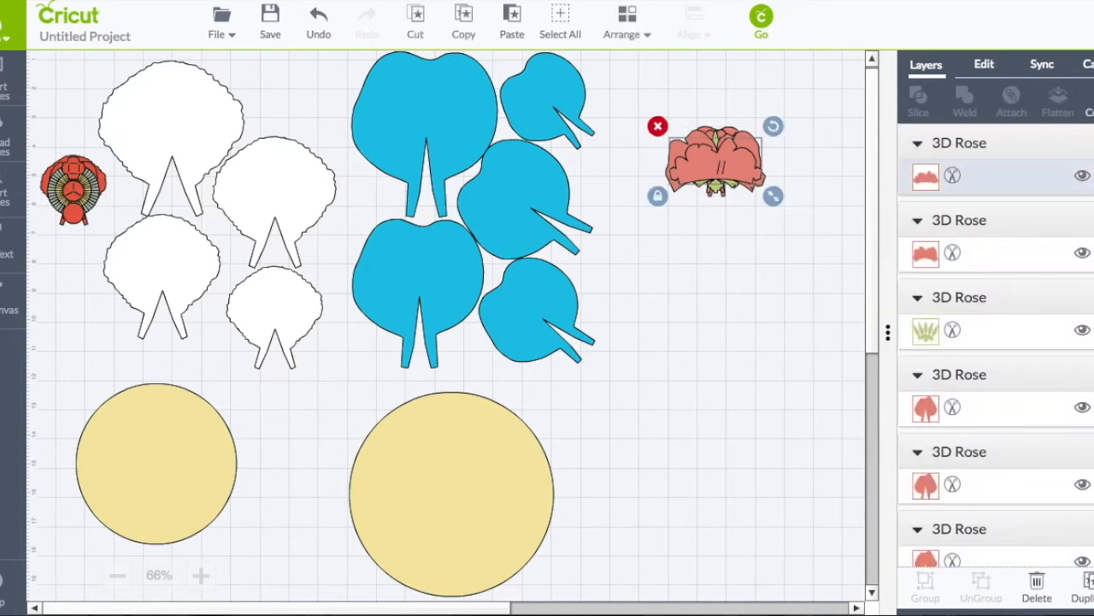
drag(709, 171, 636, 100)
drag(706, 128, 688, 75)
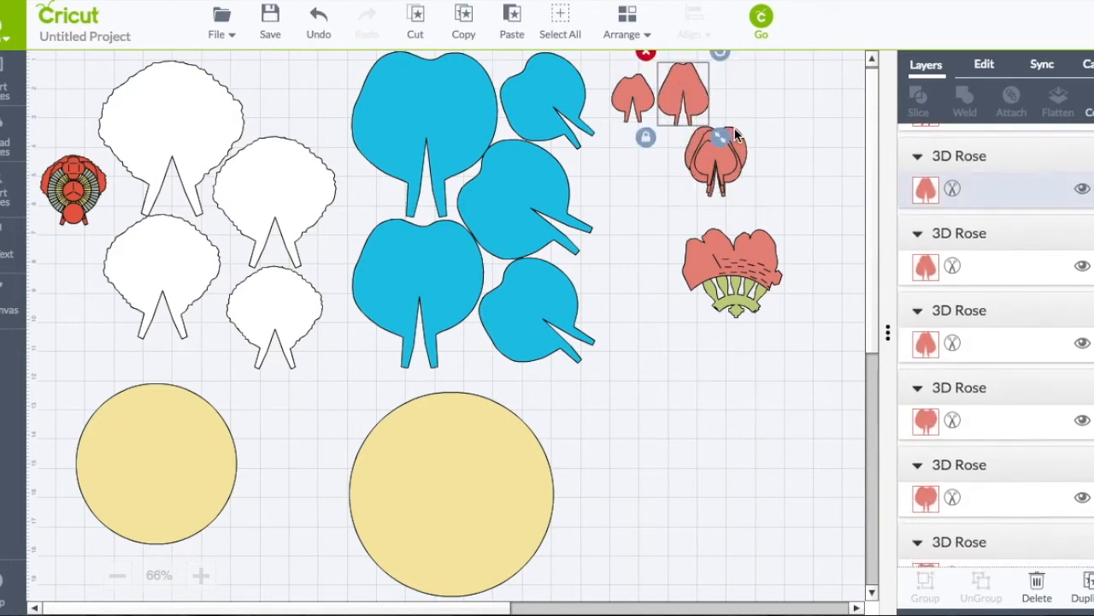
click(737, 134)
drag(737, 134, 769, 80)
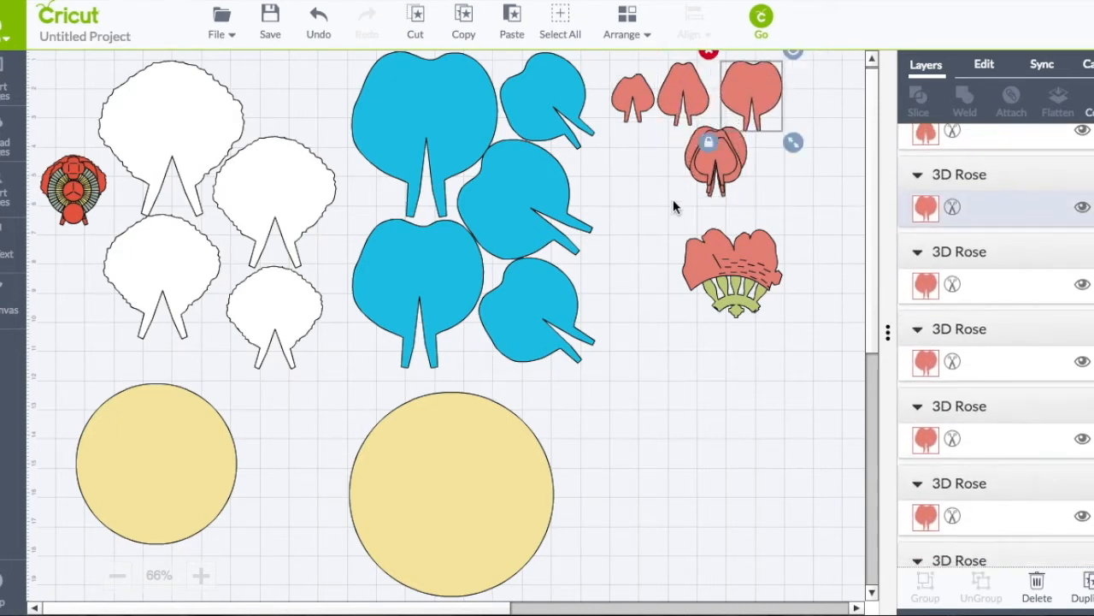
Delete the stack of duplicate rose petals below the row and nudge the middle petal slightly.
click(676, 204)
drag(676, 204, 768, 121)
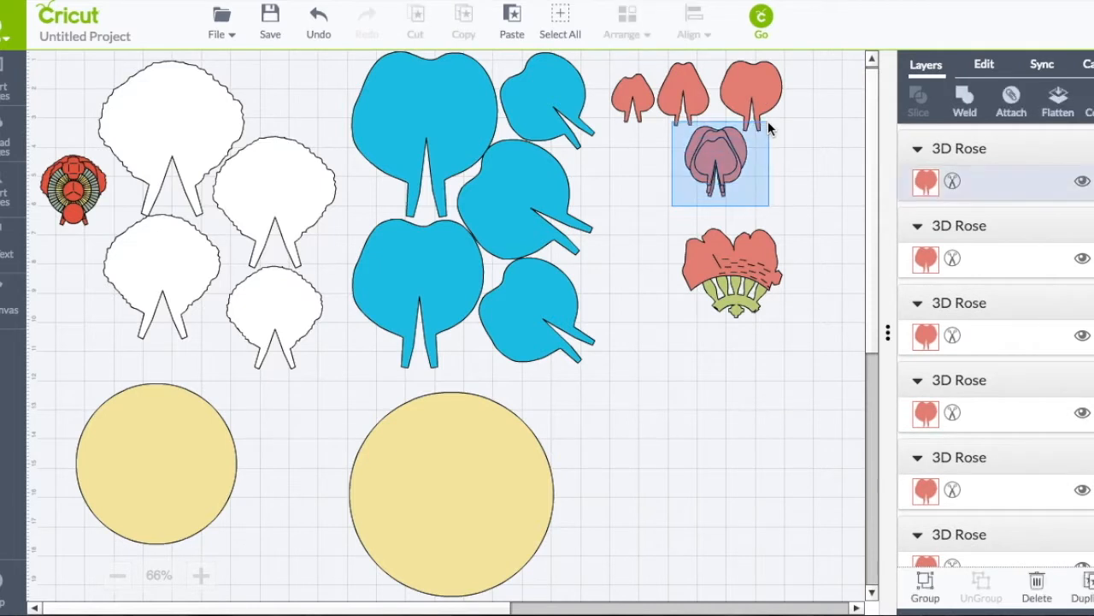
key(Delete)
drag(691, 107, 694, 113)
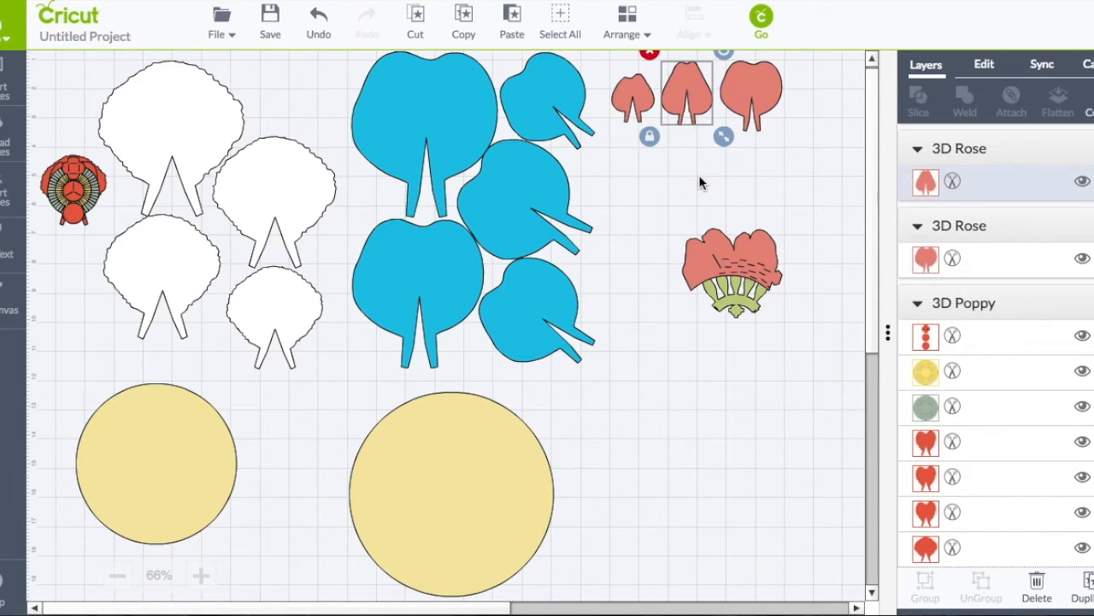
Delete the ruffled rose pieces together with the green leaf piece.
scroll(705, 177, up, 1)
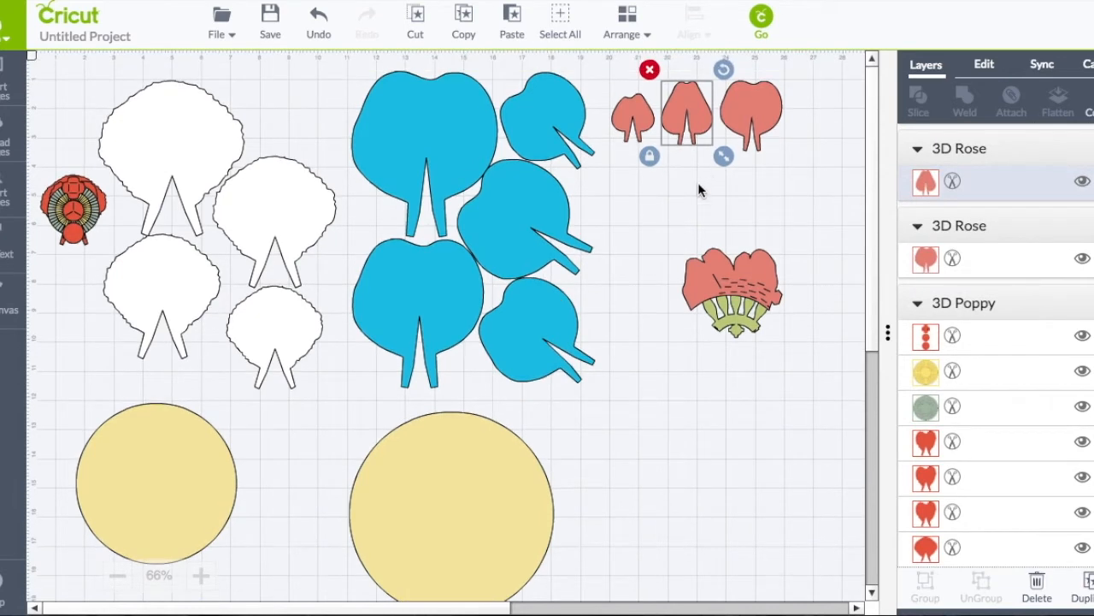
click(697, 213)
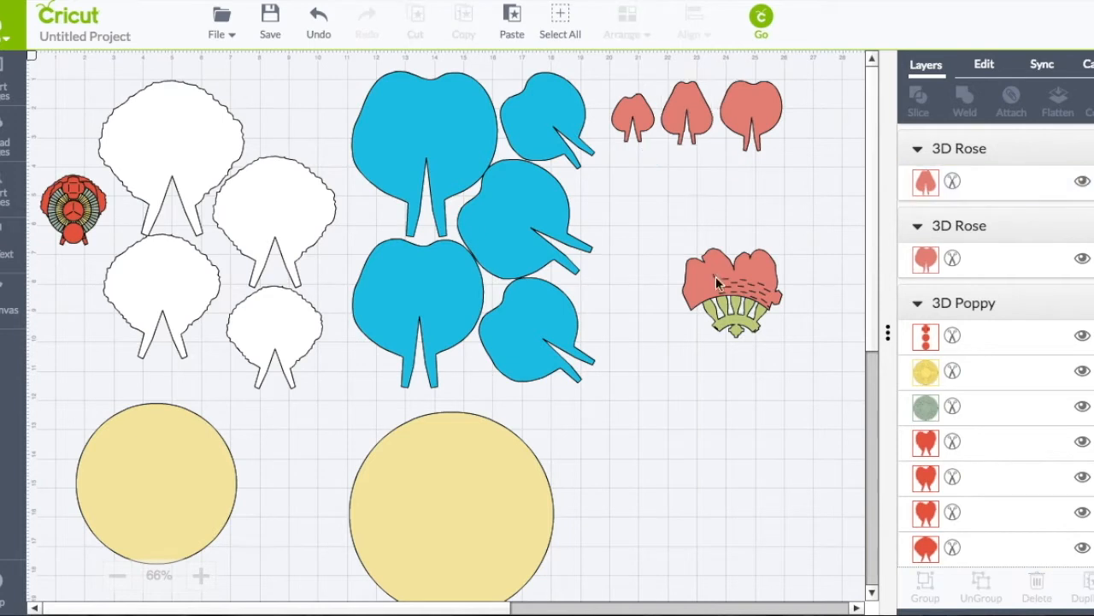
drag(663, 229, 802, 393)
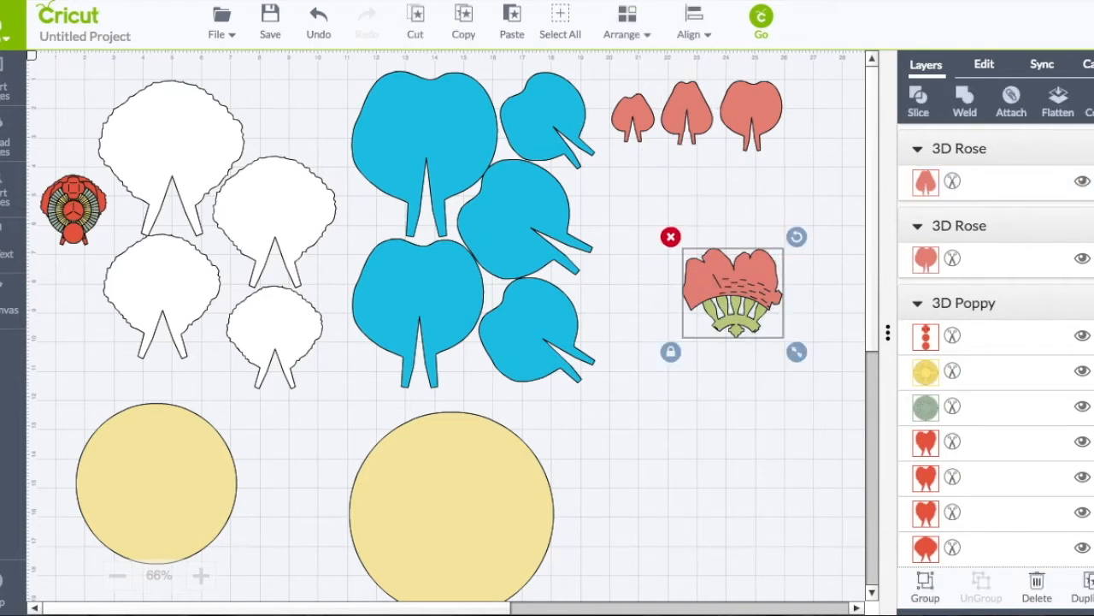
key(Delete)
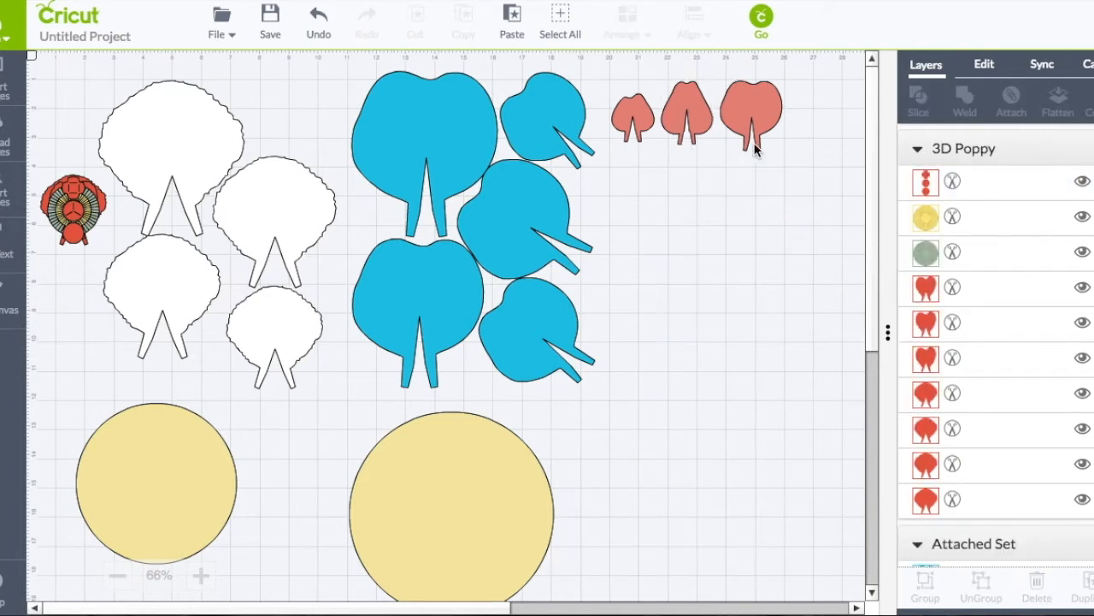
Move the widest rose petal onto the largest blue petal and delete the two smaller rose petals.
drag(758, 116, 399, 128)
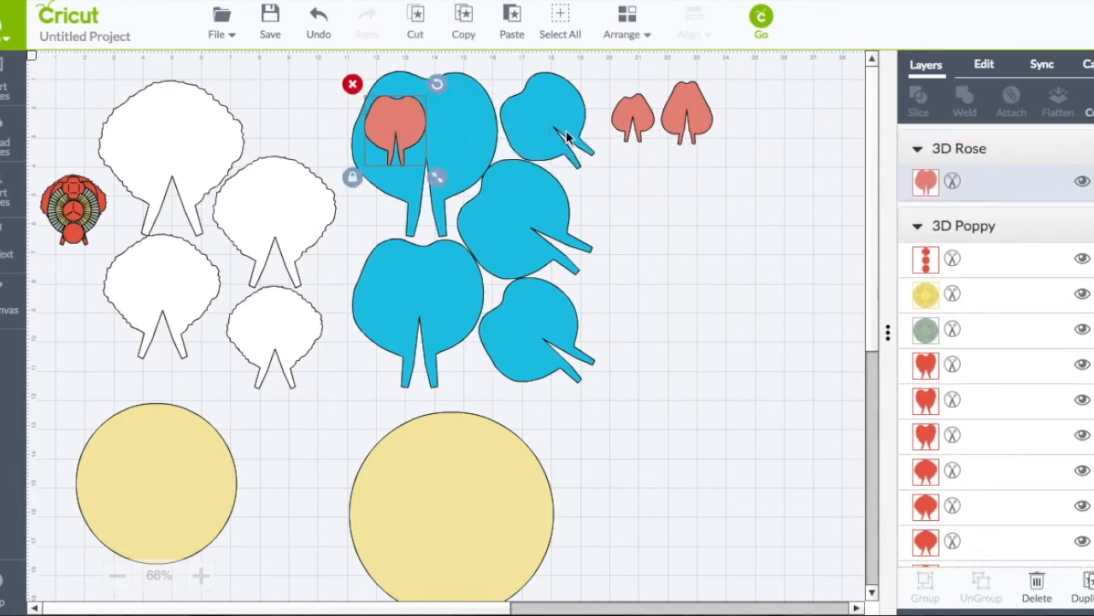
mouse_move(611, 72)
mouse_down()
mouse_move(718, 147)
mouse_move(601, 62)
mouse_up()
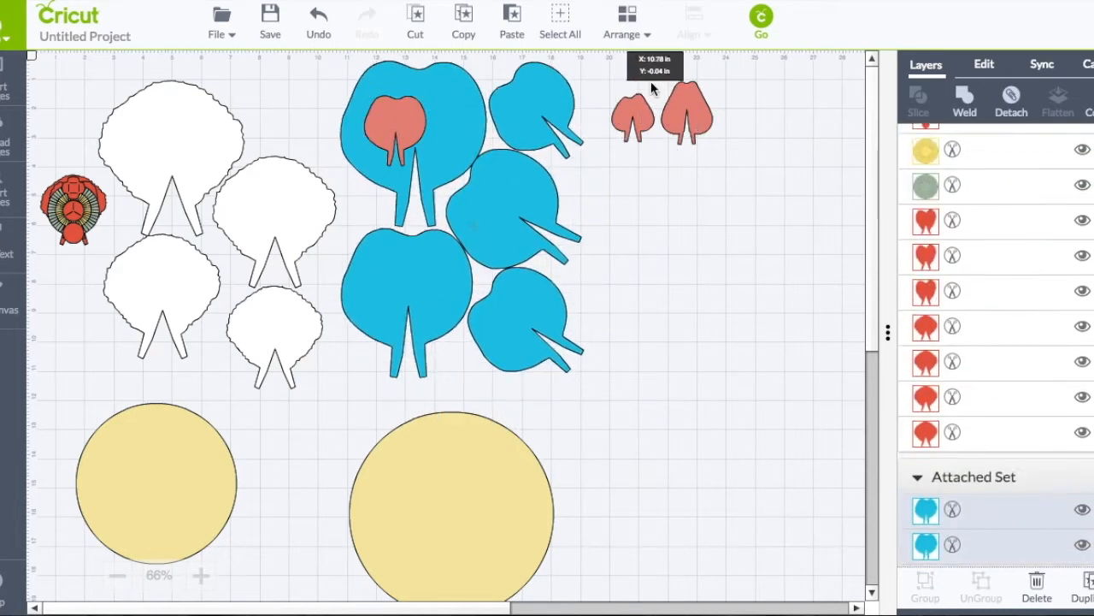
drag(723, 72, 601, 154)
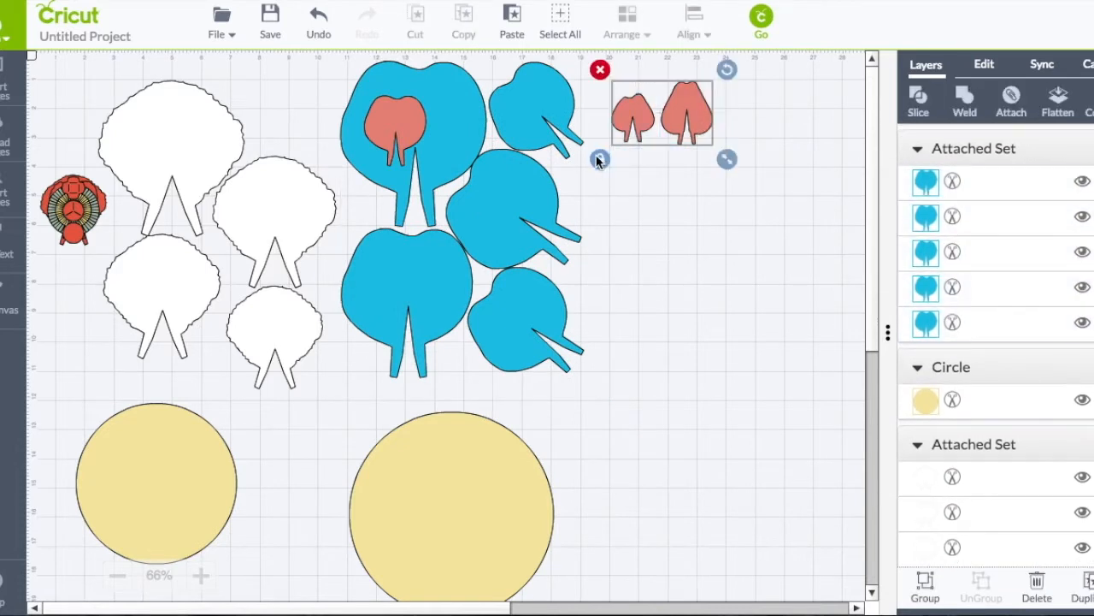
key(Delete)
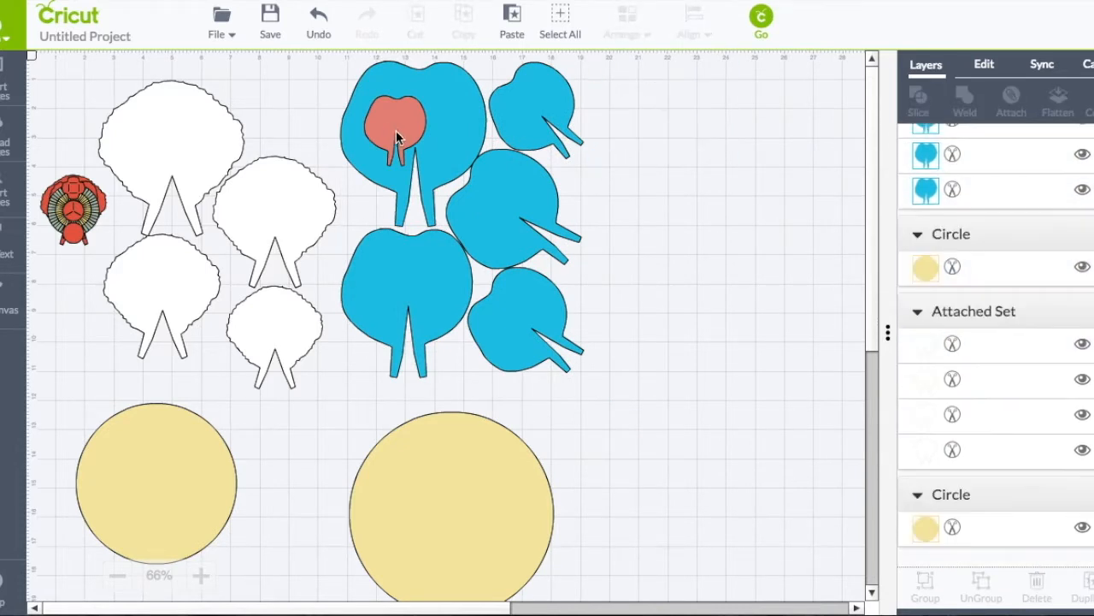
Set the rose petal's width to 5 in and align it exactly over the largest blue petal.
click(396, 130)
click(984, 64)
double_click(961, 141)
text(5)
key(Tab)
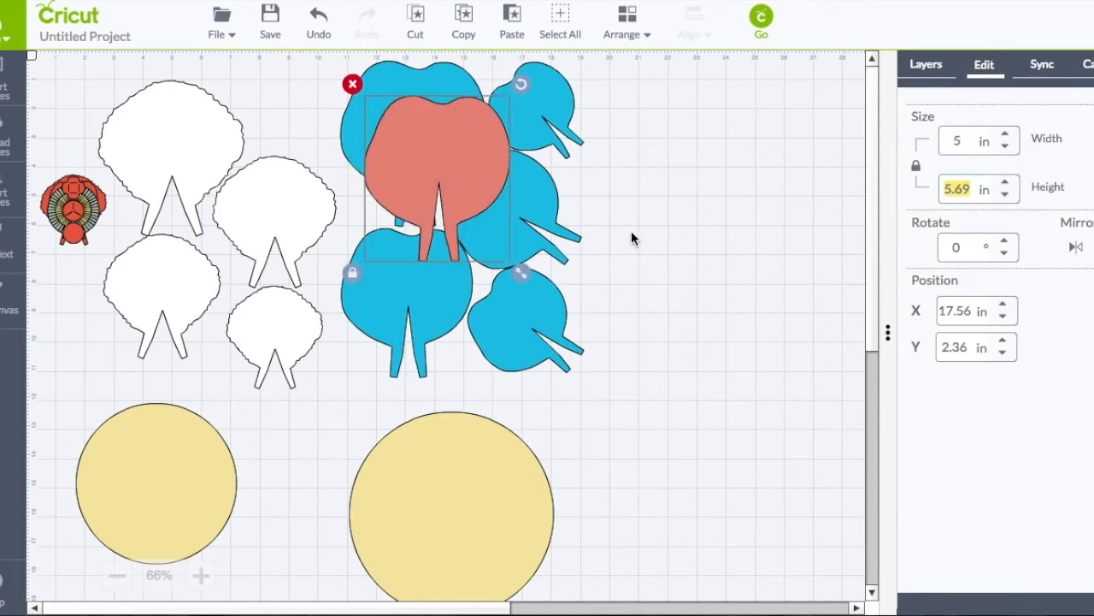
drag(451, 166, 428, 136)
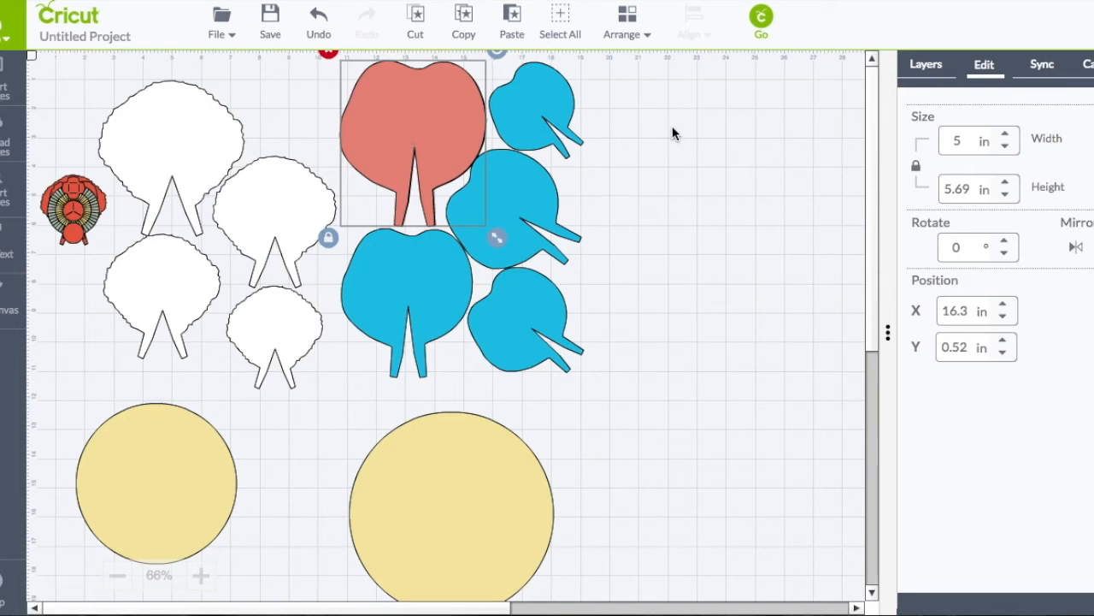
Duplicate the rose petal, scale the copy down to about 4.62 in wide, and line it up inside the original.
click(915, 68)
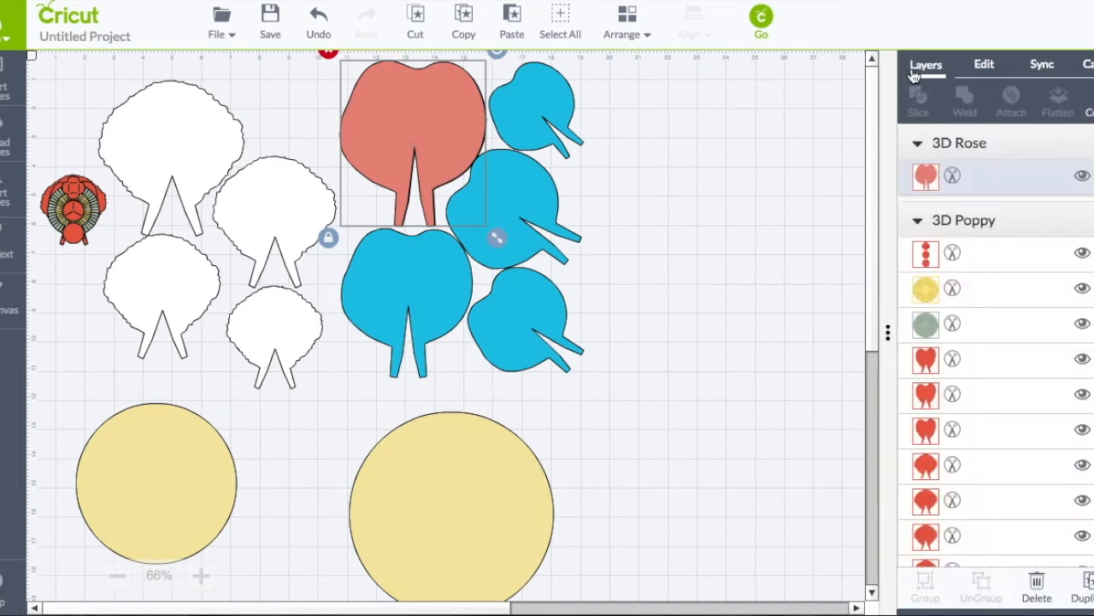
click(1079, 592)
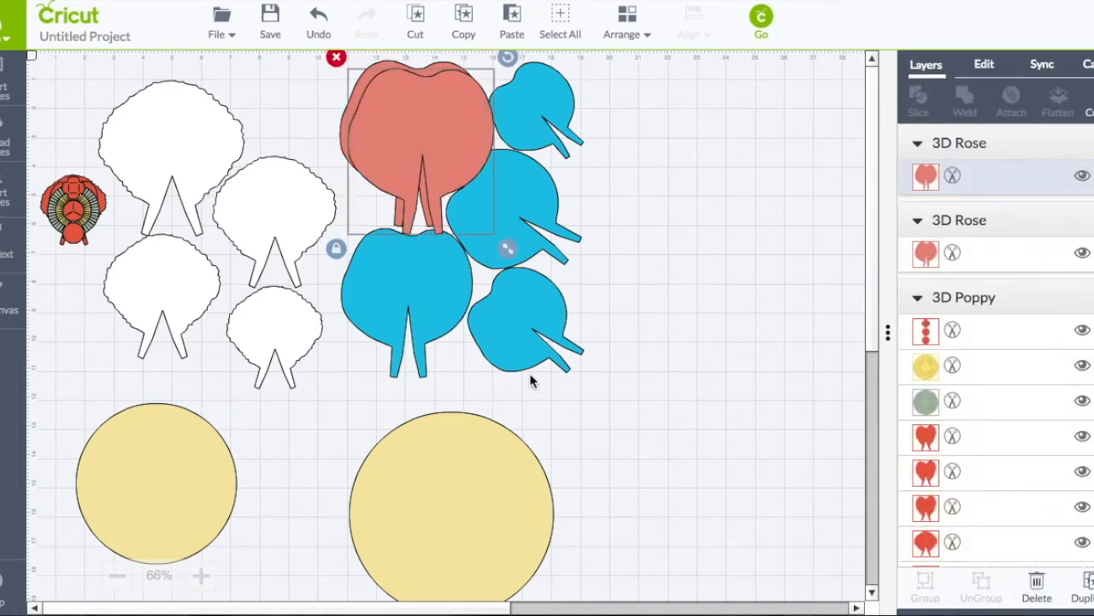
drag(509, 252, 445, 130)
drag(481, 227, 494, 241)
drag(447, 147, 445, 145)
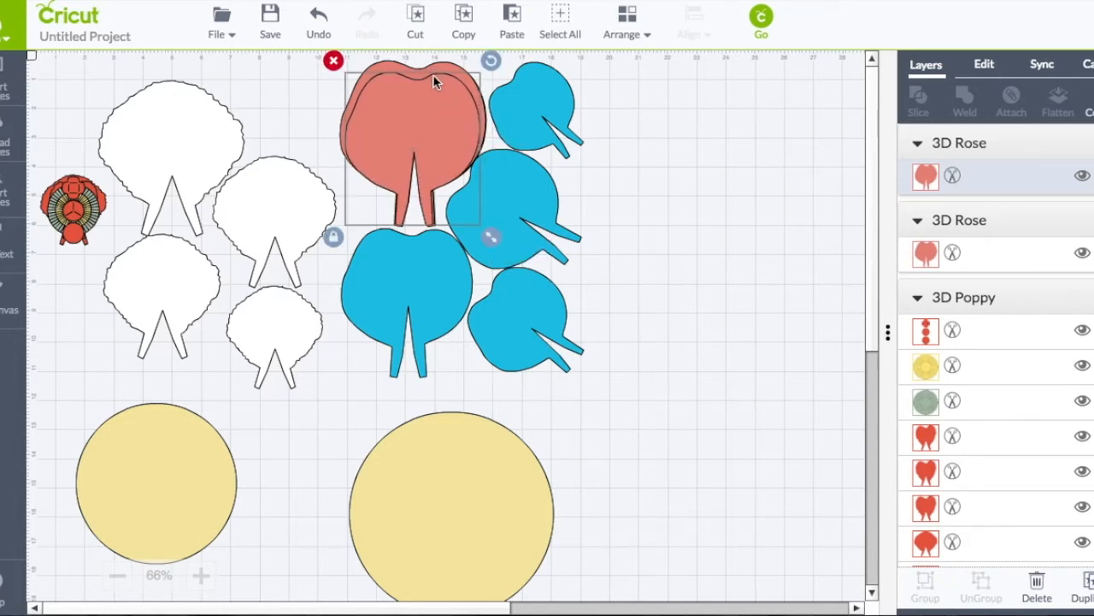
Duplicate the smaller rose petal and set the new copy's width to 4 in.
click(1084, 590)
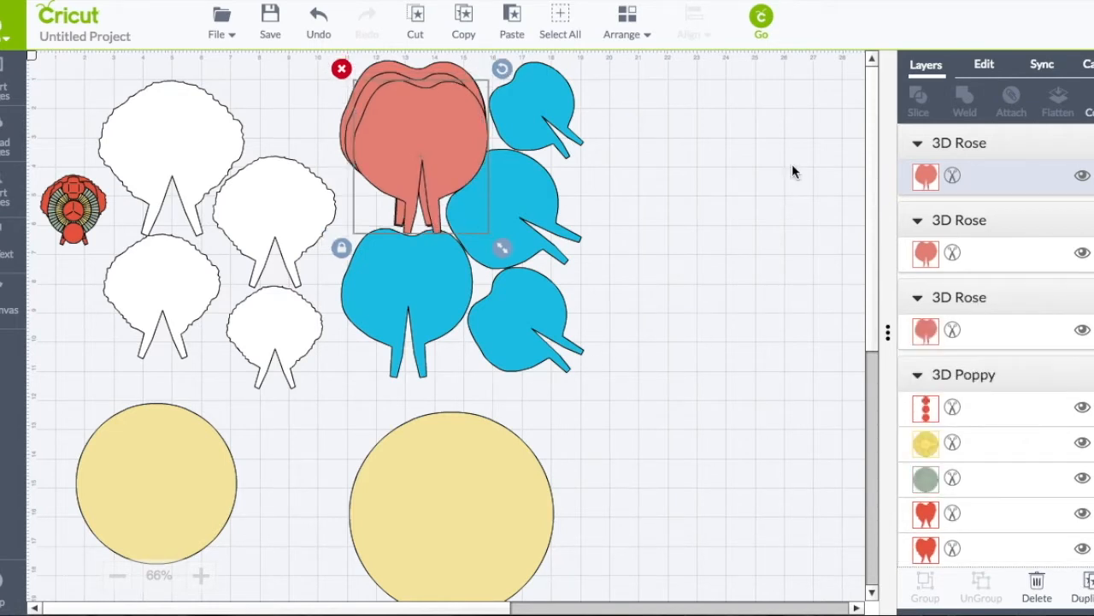
click(984, 64)
drag(971, 140, 908, 137)
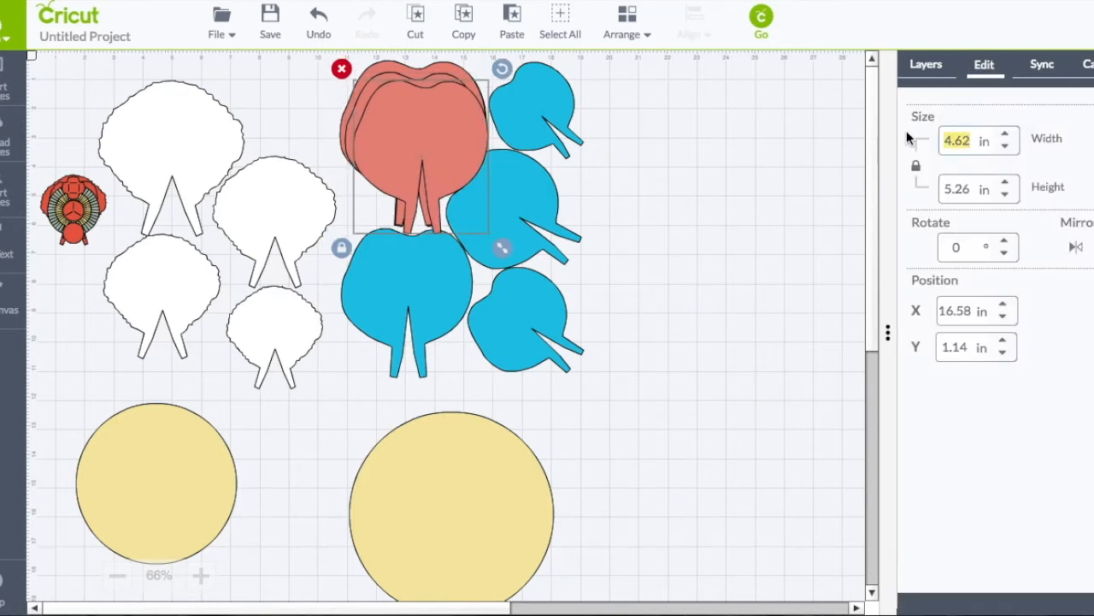
text(4)
key(Tab)
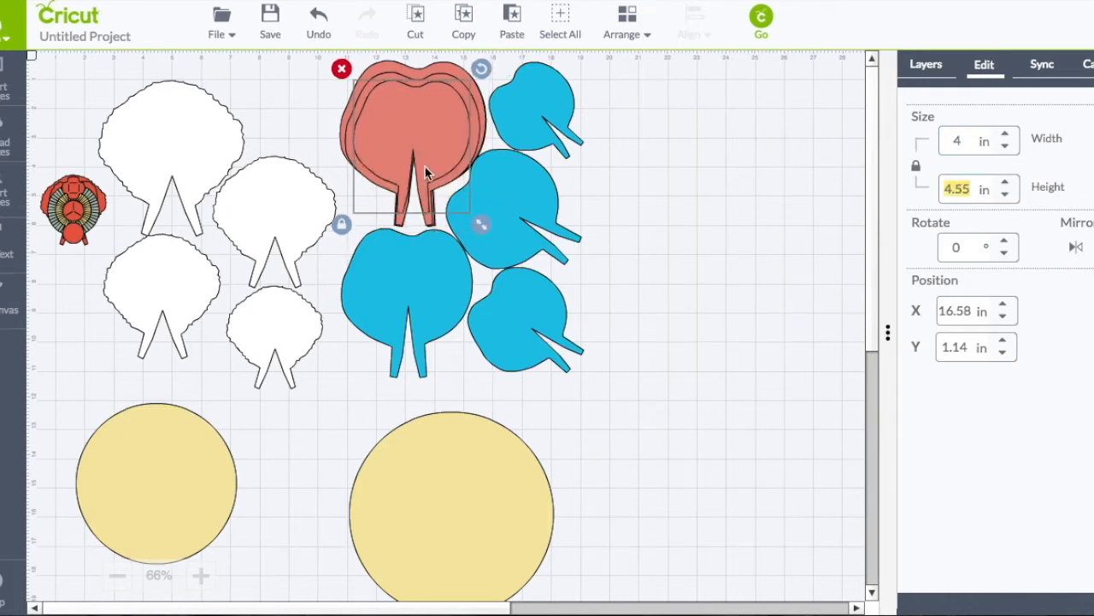
Set the smallest rose petal's width to 4.2 in and line it up inside the two larger rose petals.
drag(420, 147, 420, 159)
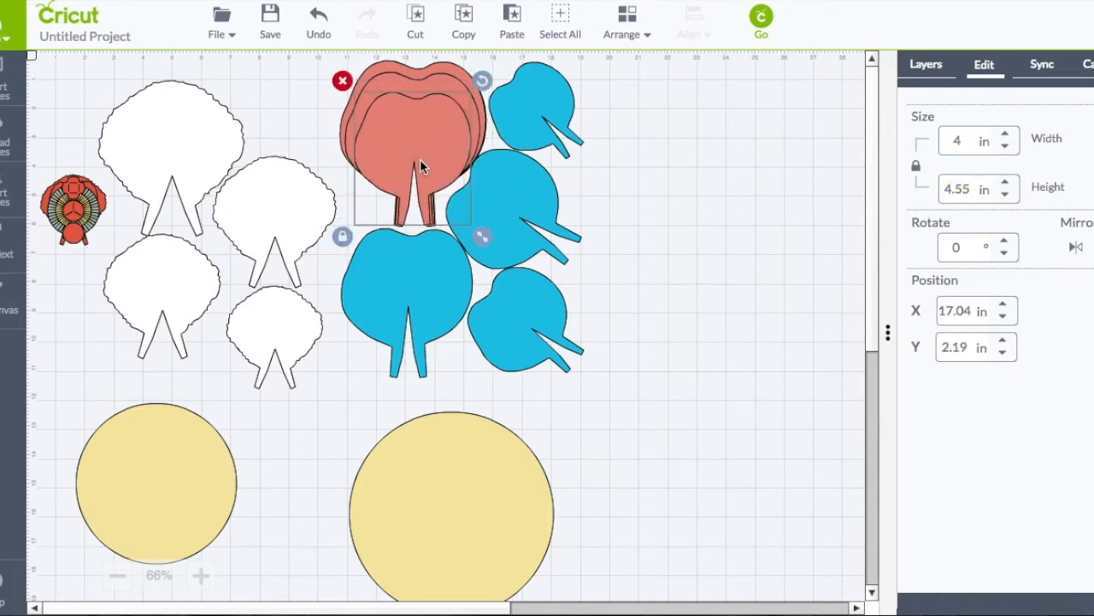
click(971, 138)
text(.2)
key(Tab)
drag(452, 144, 450, 138)
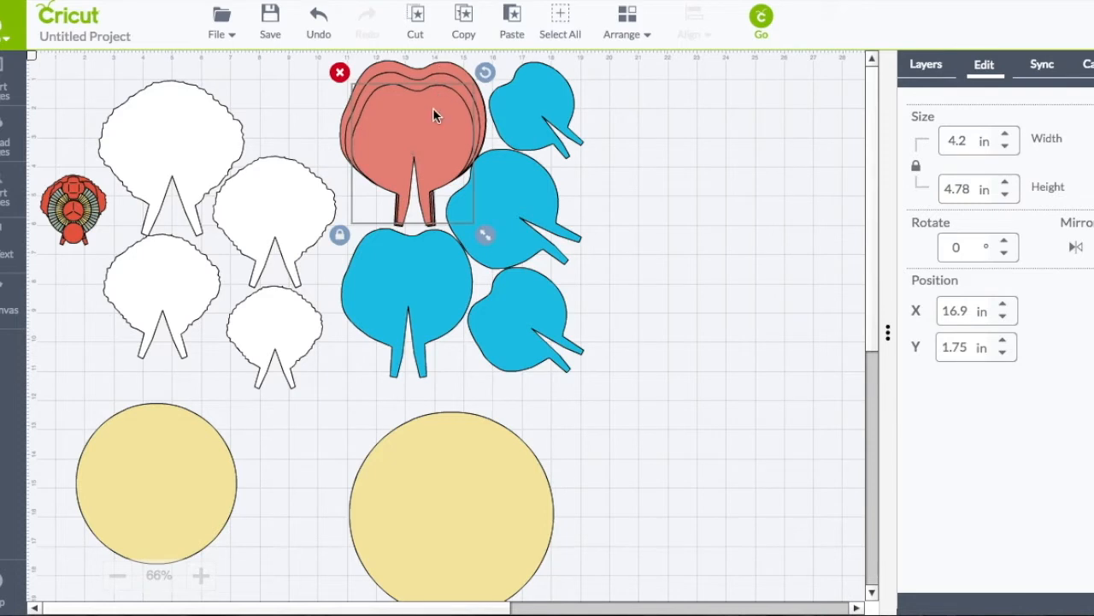
drag(387, 80, 388, 73)
Move the blue petal set aside, then place the 3D Poppy image below the nested rose petals and ungroup it.
drag(523, 174, 718, 183)
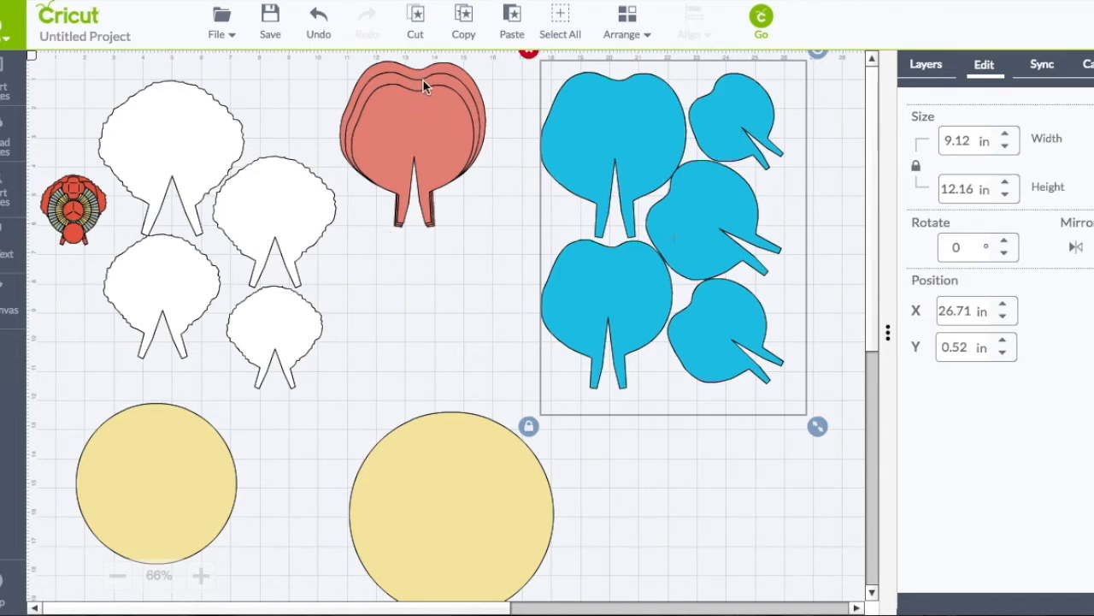
drag(63, 215, 393, 290)
click(939, 68)
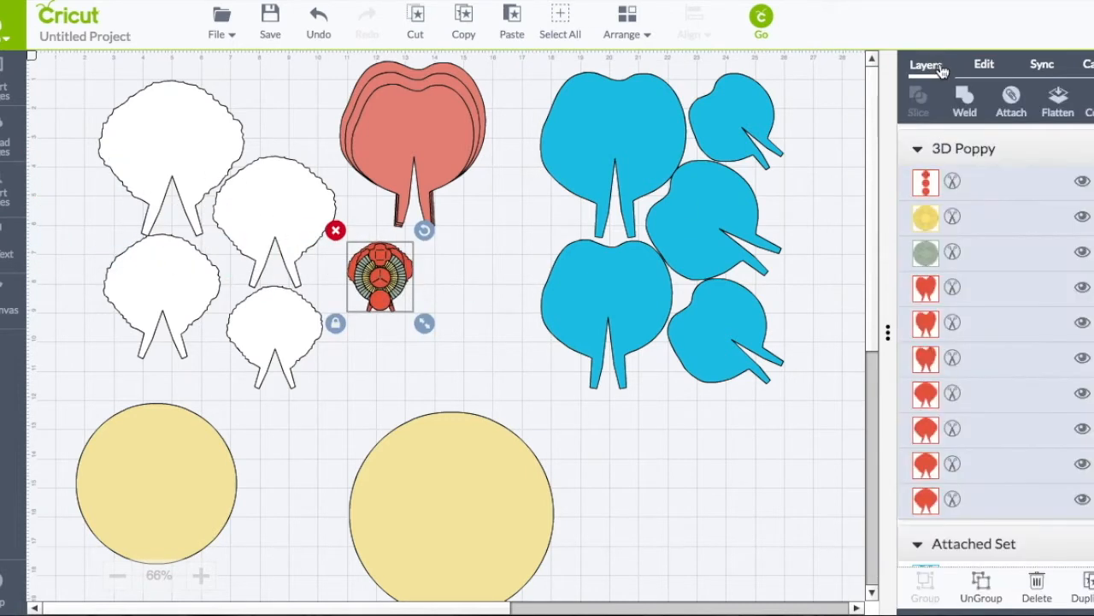
click(980, 592)
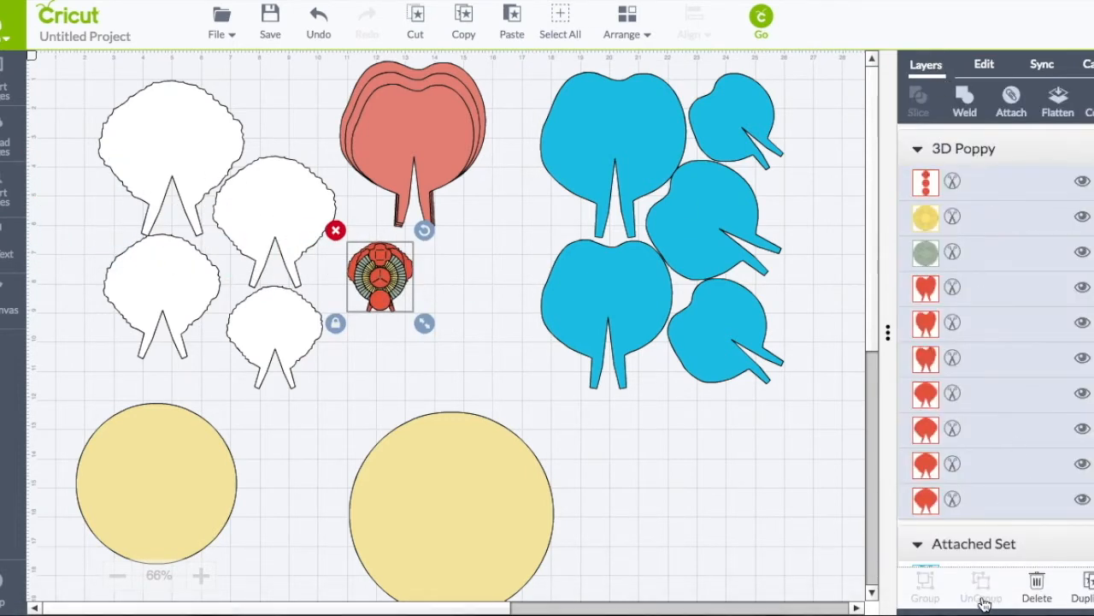
Delete the red circle strip and the yellow and green fringed circles from the ungrouped poppy.
click(336, 271)
click(378, 274)
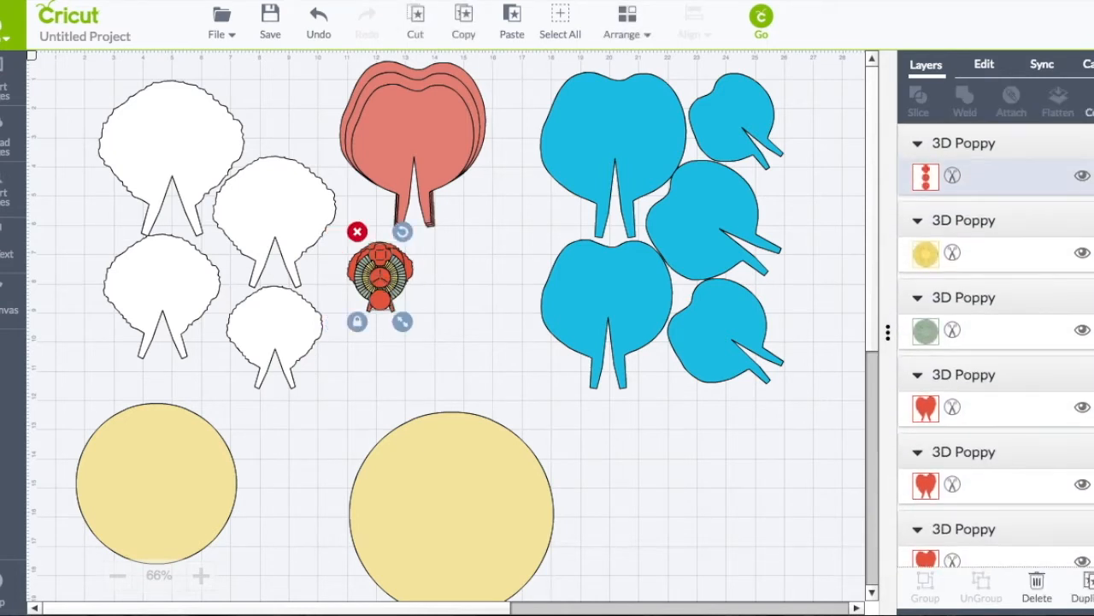
click(378, 278)
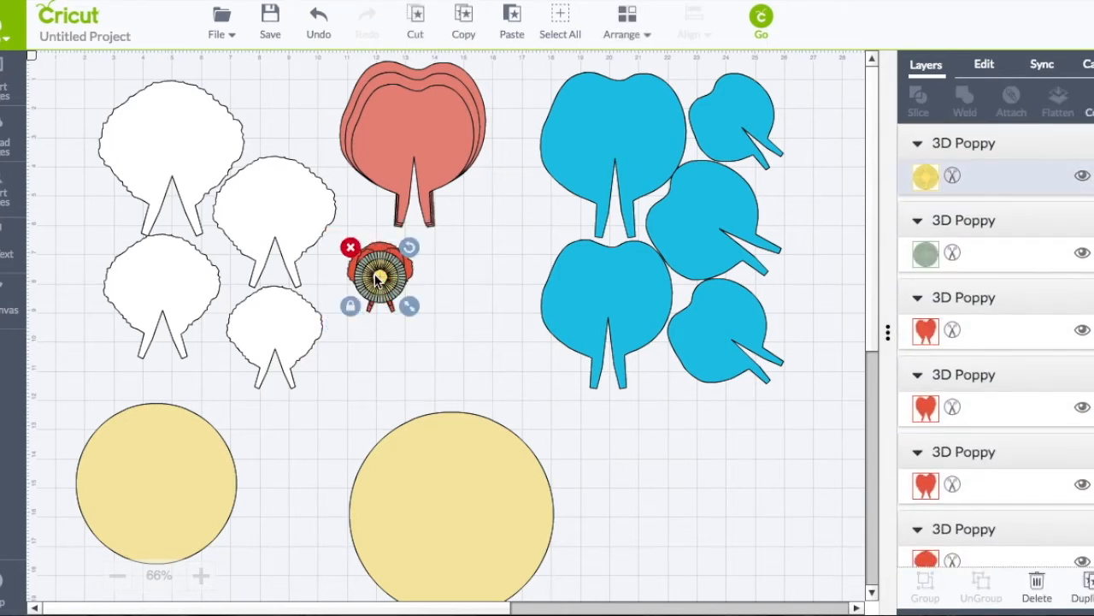
key(Delete)
click(379, 276)
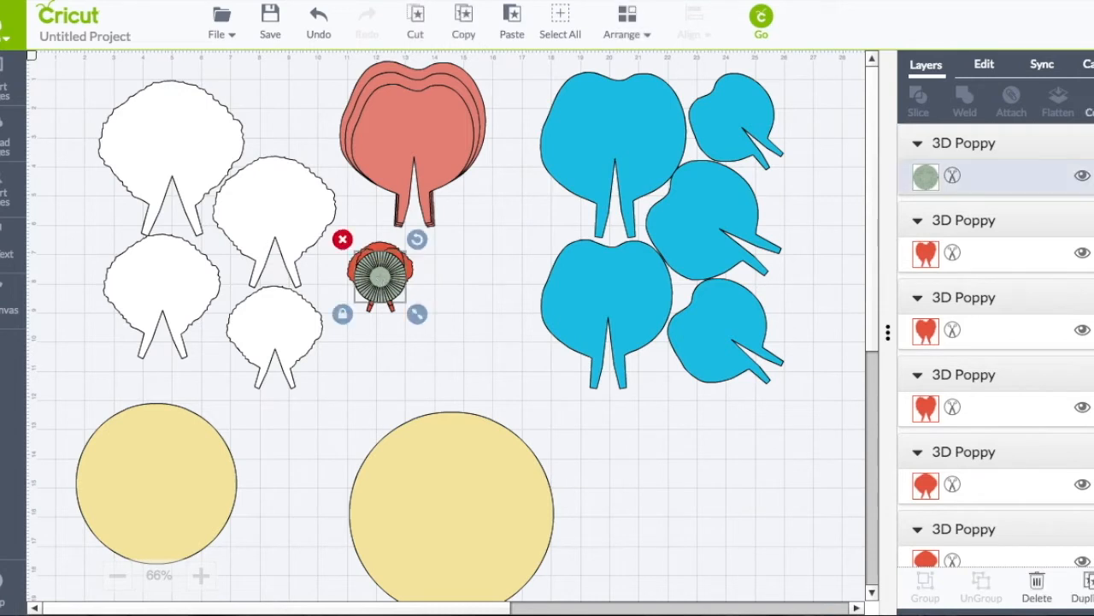
key(Delete)
Move one heart-shaped petal and one scalloped petal out of the poppy stack onto empty canvas.
click(382, 275)
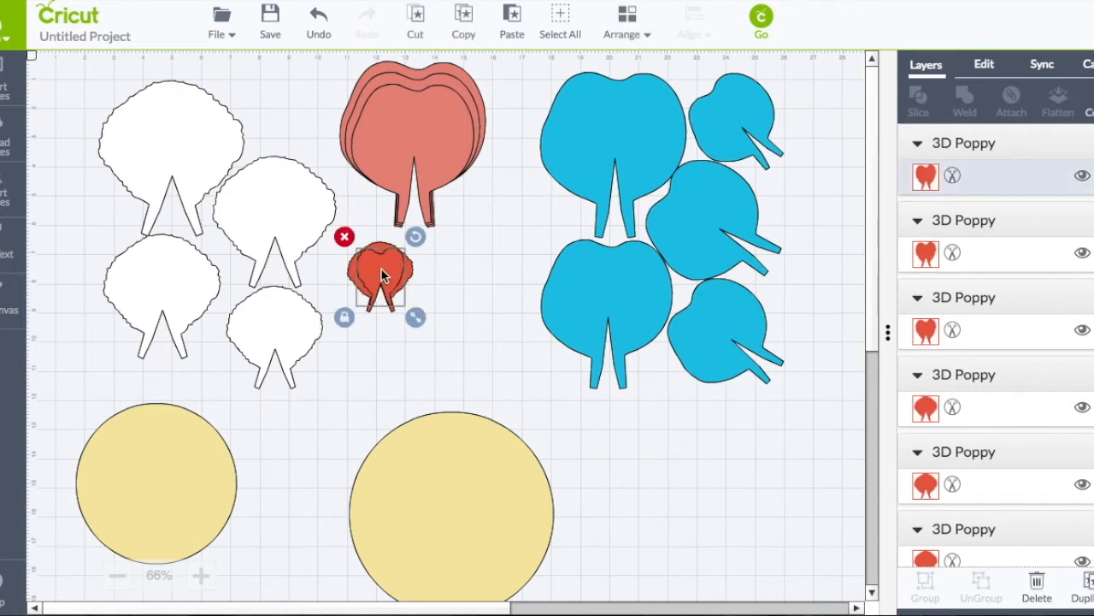
drag(382, 275, 449, 273)
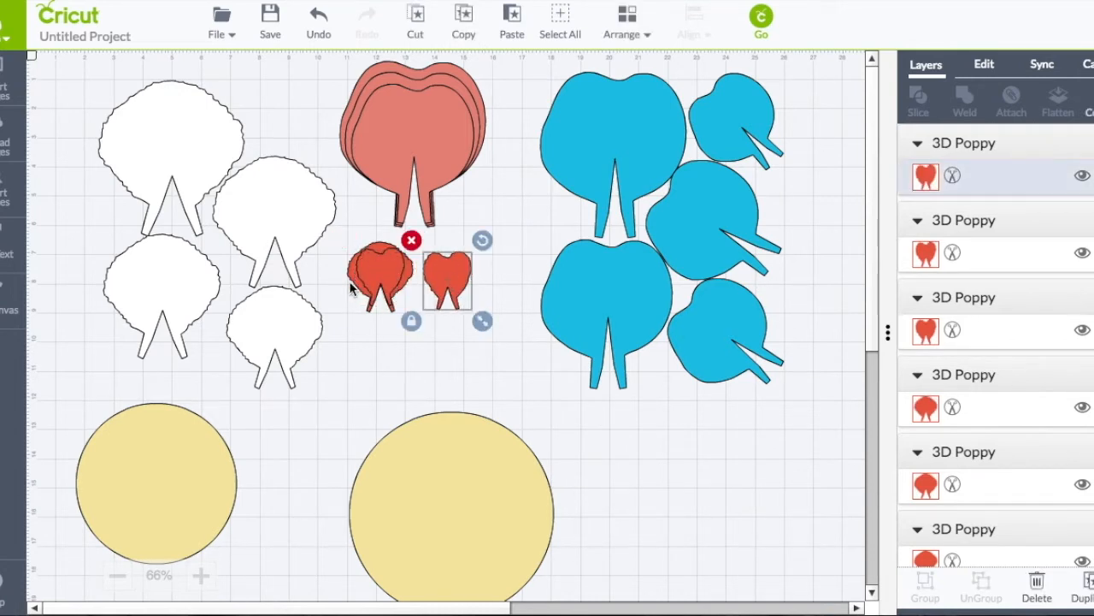
drag(357, 280, 419, 357)
drag(340, 242, 410, 311)
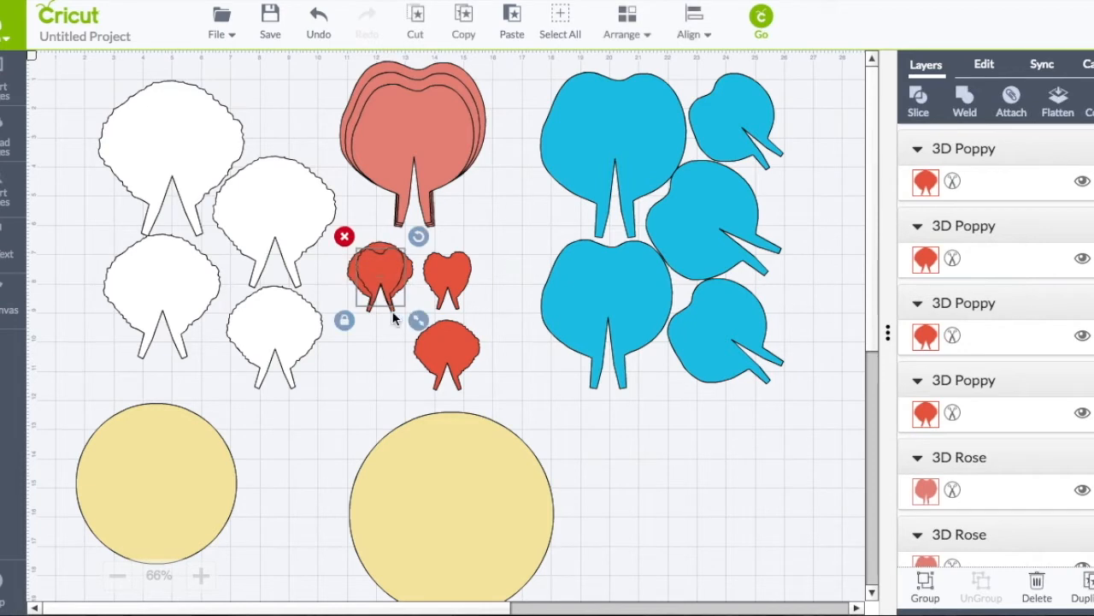
click(364, 344)
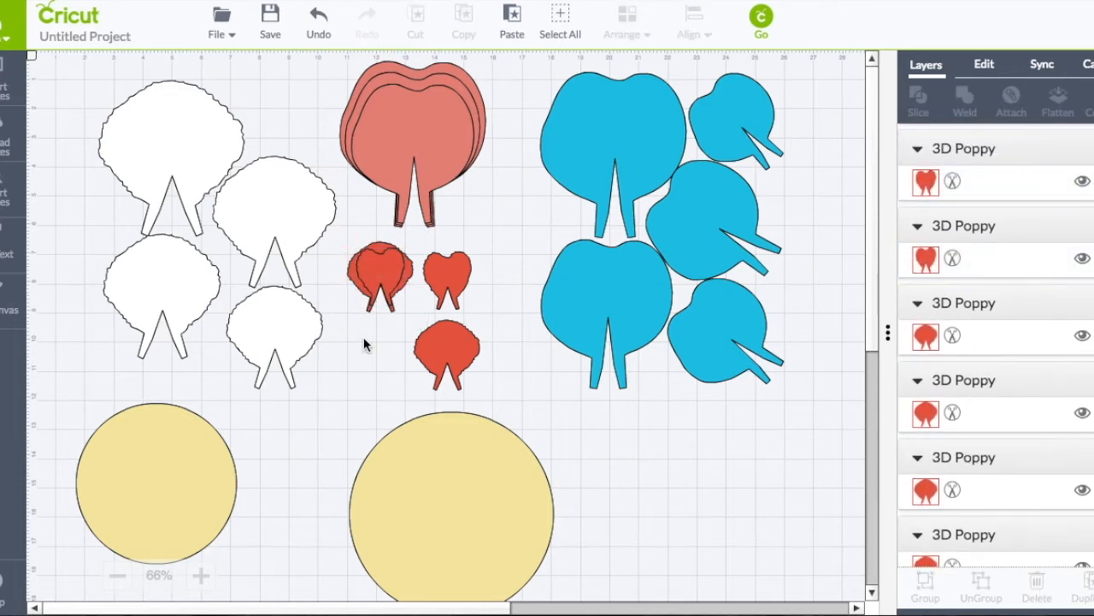
click(377, 282)
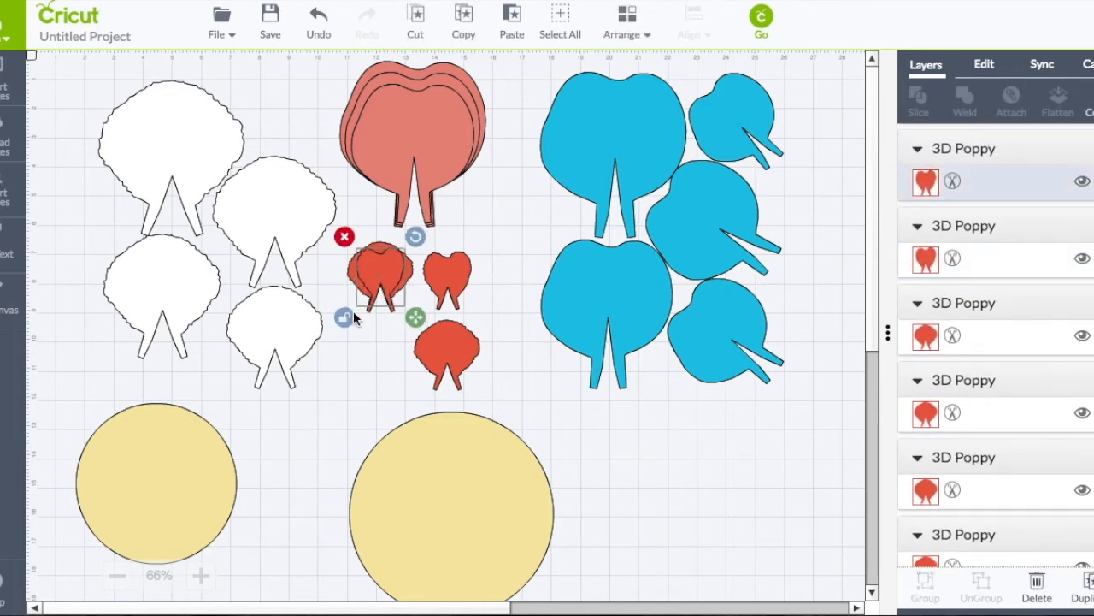
click(373, 344)
drag(337, 227, 410, 342)
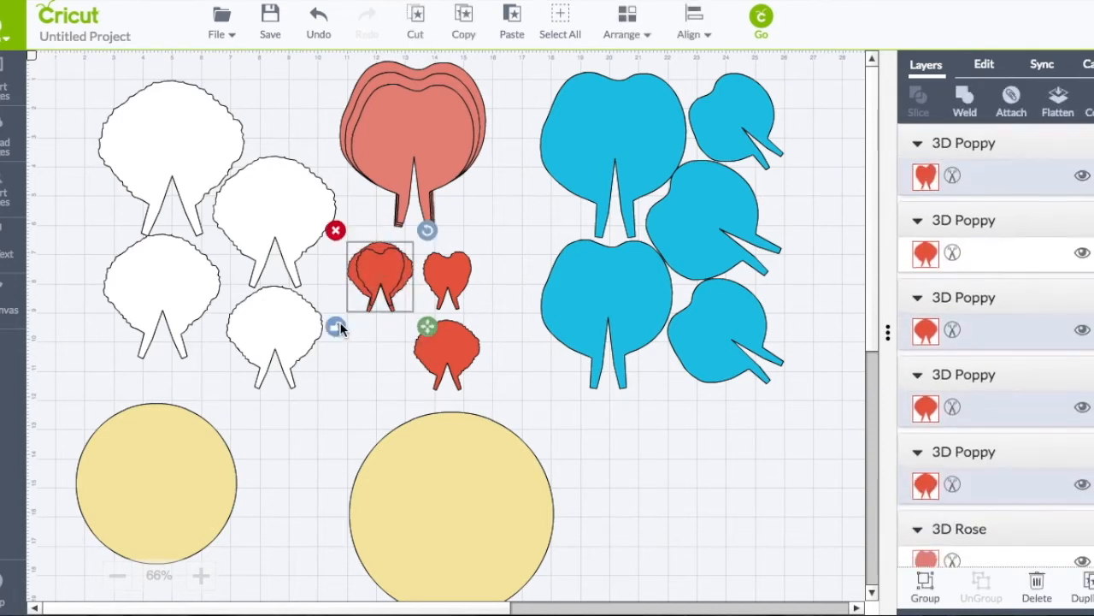
click(365, 335)
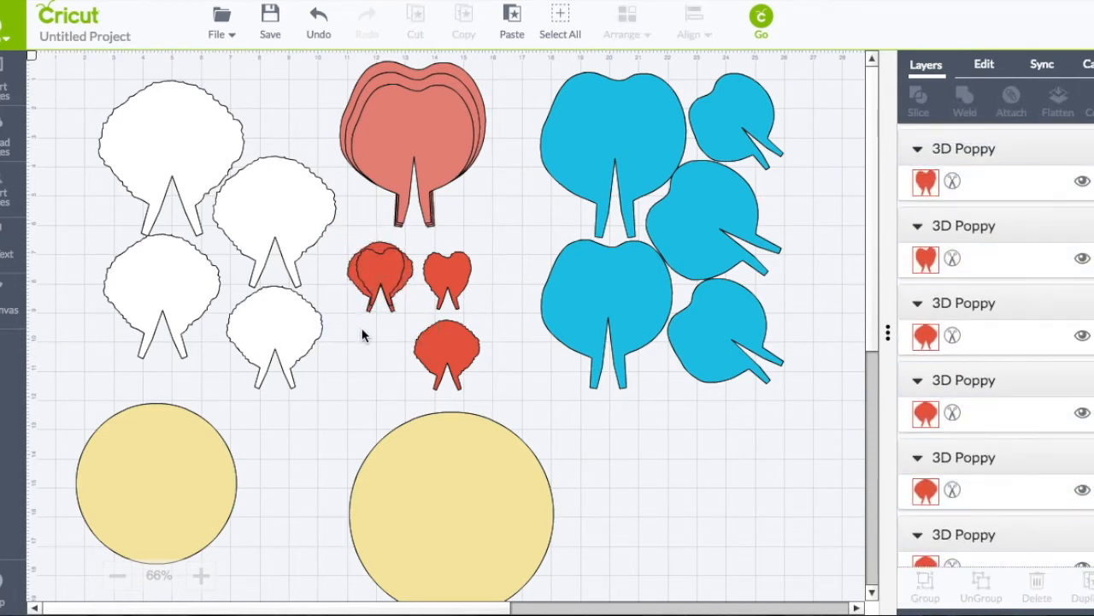
Delete the two heart-shaped petals left in the poppy stack and spread the four scalloped petals into a column.
click(380, 267)
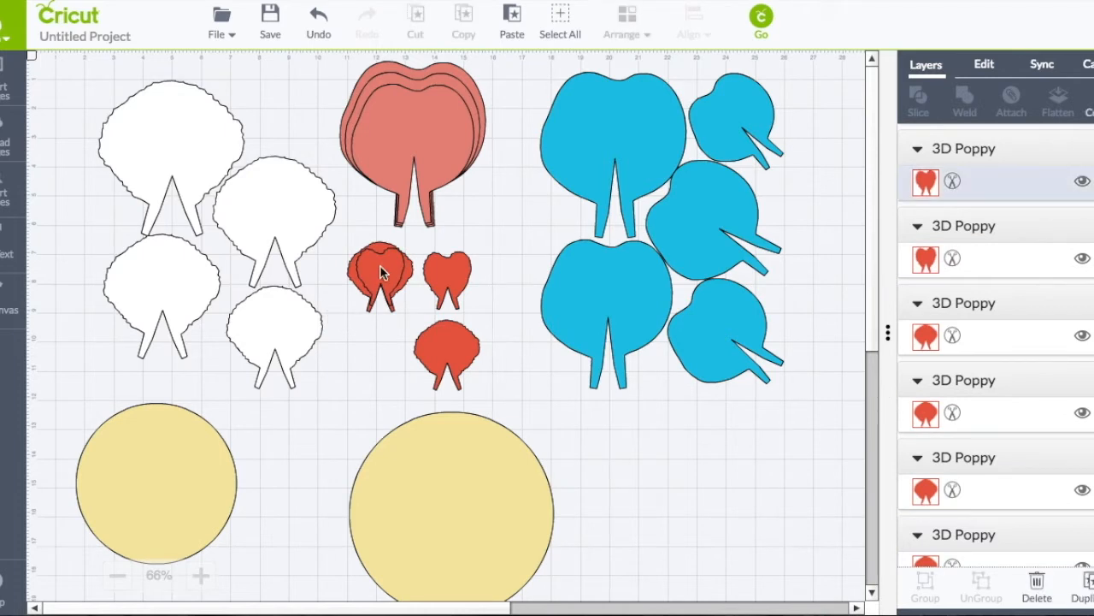
key(Delete)
click(385, 271)
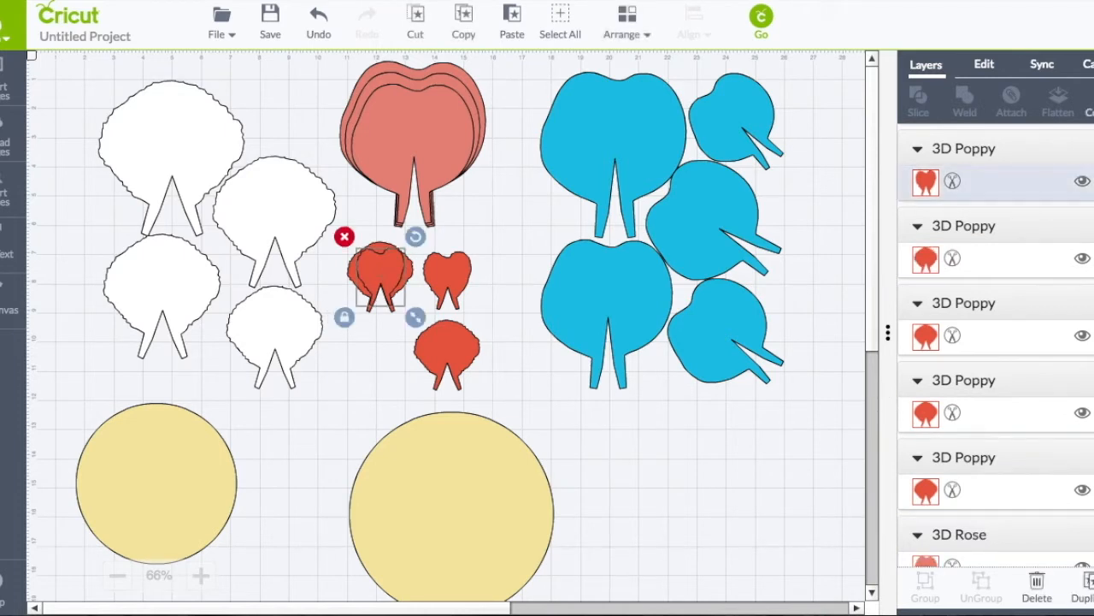
key(Delete)
drag(438, 351, 368, 332)
drag(383, 268, 384, 242)
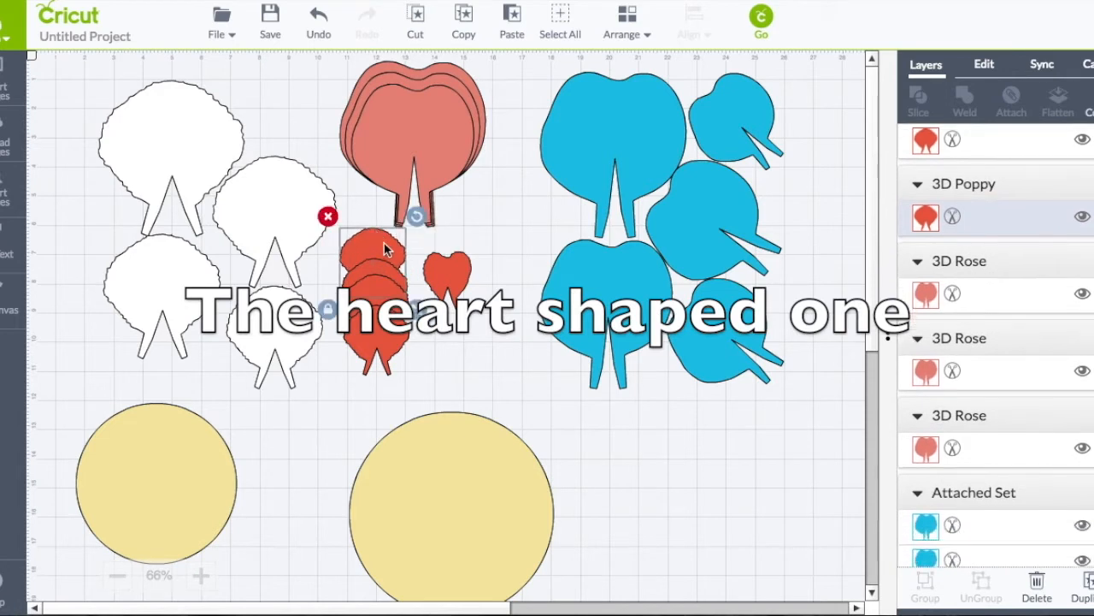
Set the uppermost scalloped poppy petal's width to 5 in and place it over the largest white petal.
click(982, 64)
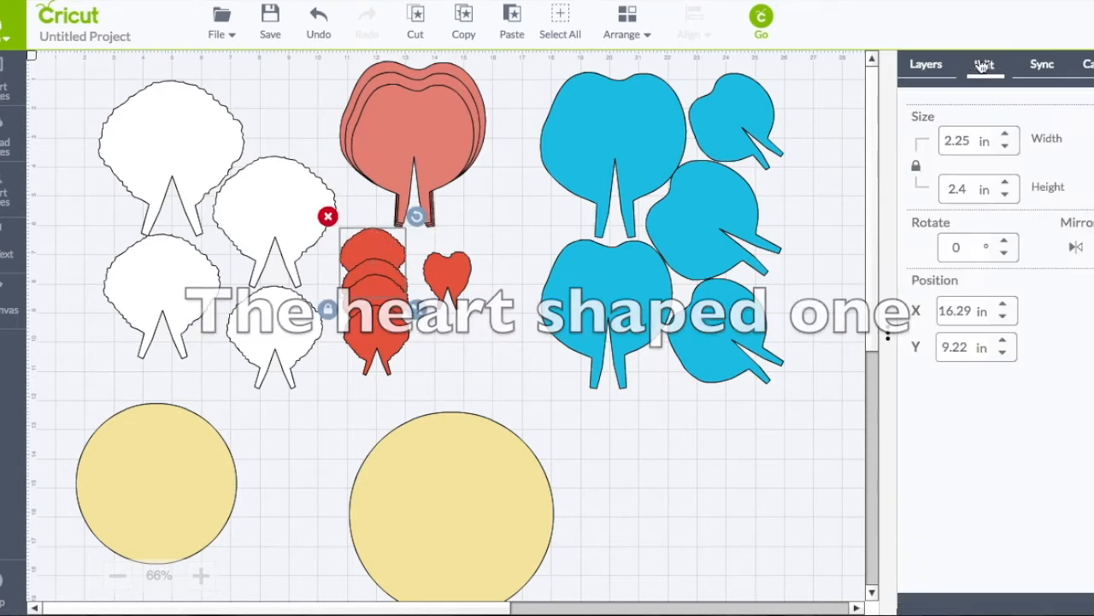
click(966, 141)
text(5)
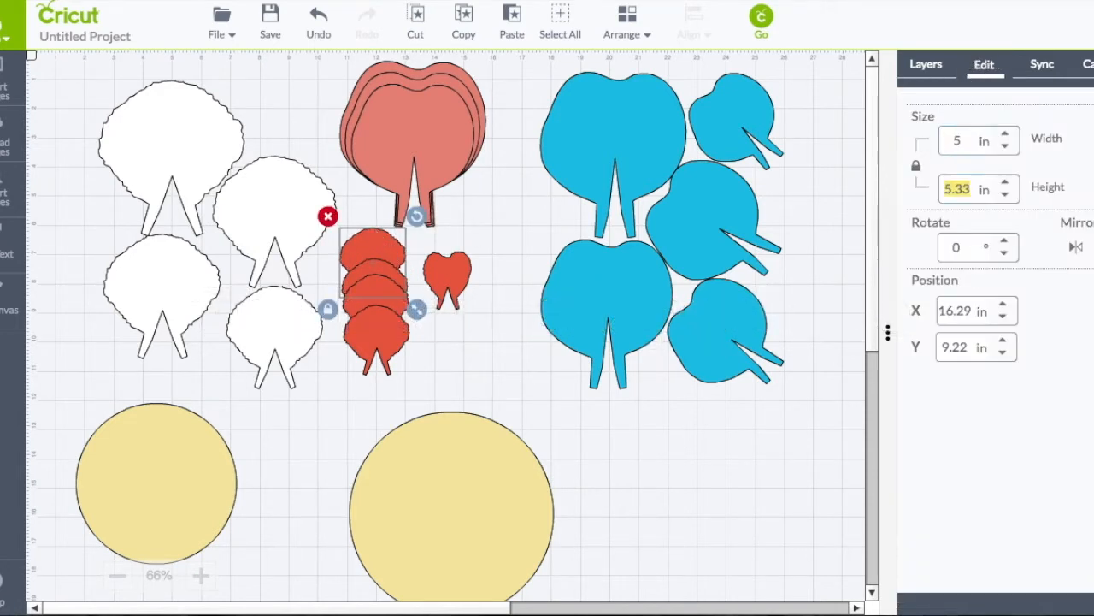
key(Tab)
drag(429, 318, 194, 177)
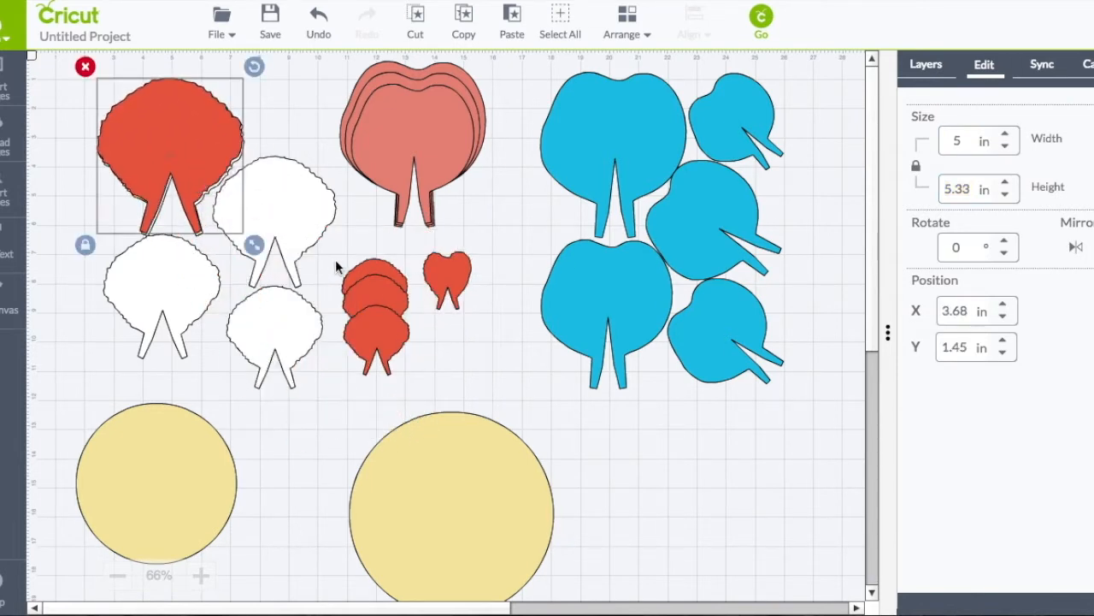
Move a second scalloped petal onto the 5 in petal, set its width to 4.5 in, and line it up inside.
drag(354, 262, 145, 123)
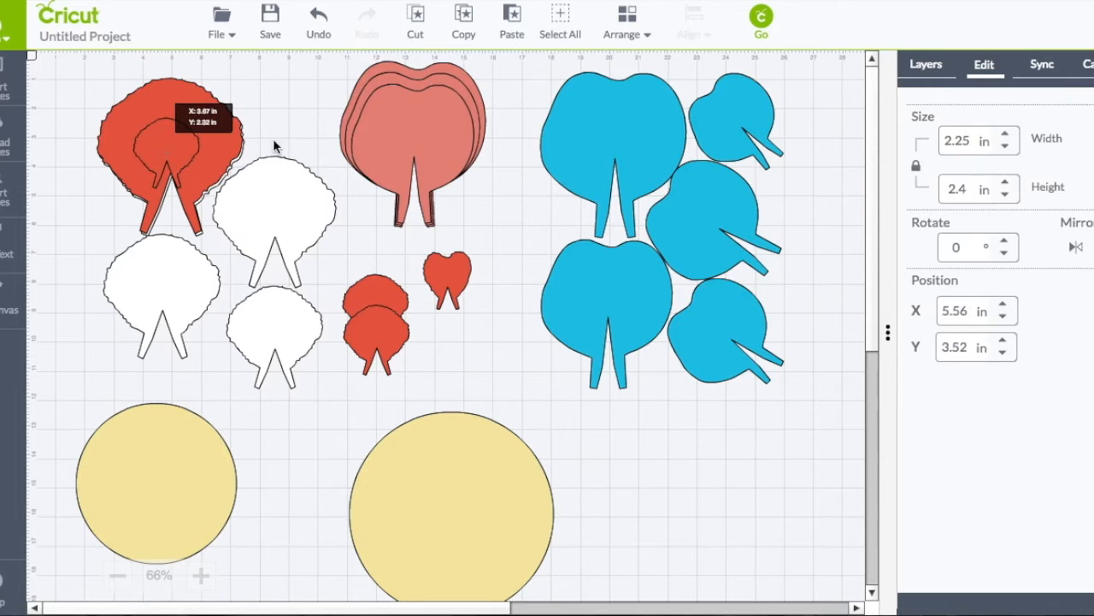
drag(973, 140, 916, 145)
text(4.5)
key(Tab)
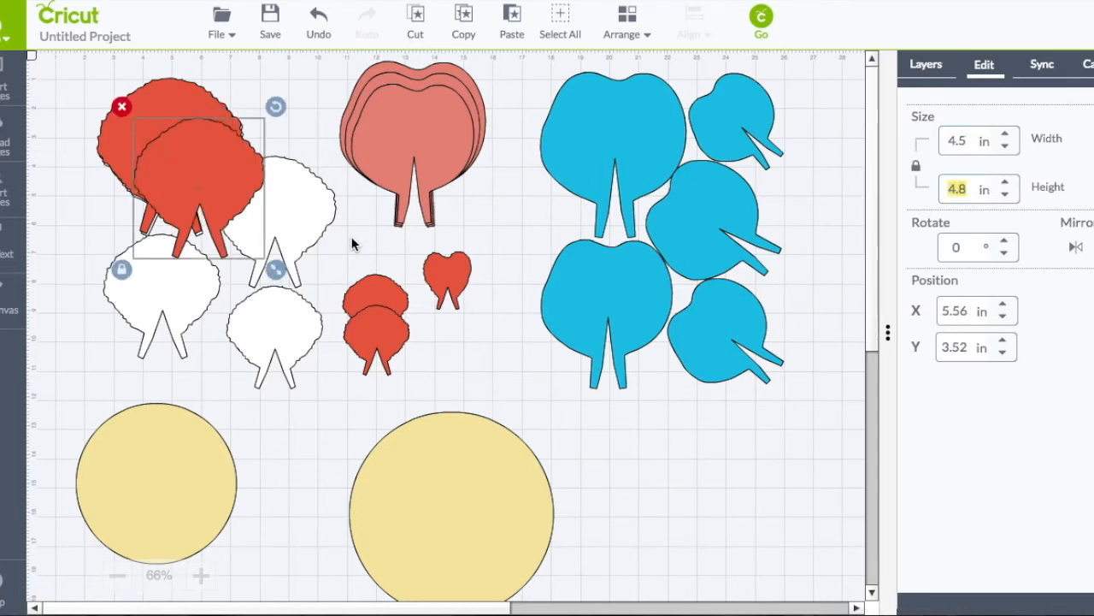
drag(217, 187, 187, 153)
Move a third scalloped petal onto the nested red petals and set its width to 3 in.
click(376, 286)
drag(377, 280, 165, 122)
drag(970, 142, 913, 143)
text(3)
key(Tab)
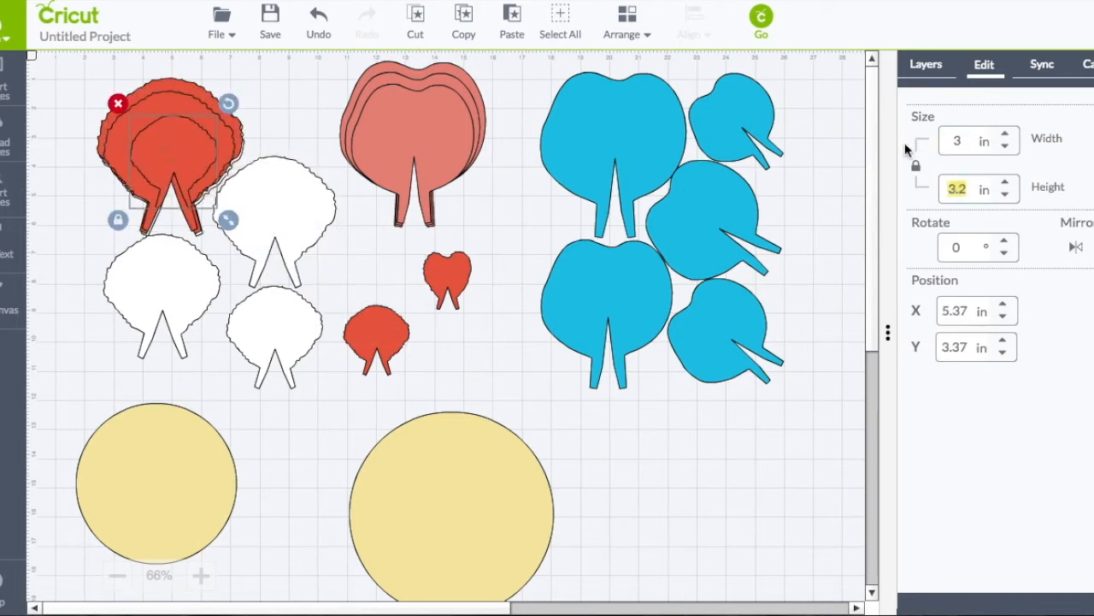
click(363, 338)
drag(978, 141, 937, 141)
text(3)
click(185, 160)
click(961, 141)
text(.5)
key(Tab)
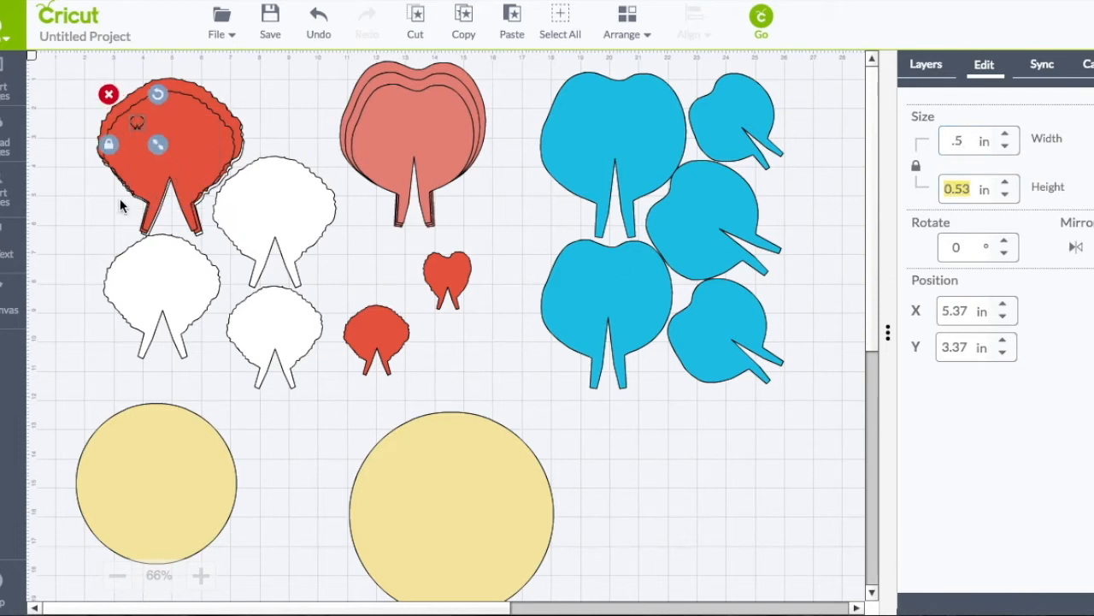
Set the third scalloped petal's width to 3.5 in, line it up, and move the last small scalloped petal onto the nest.
double_click(959, 139)
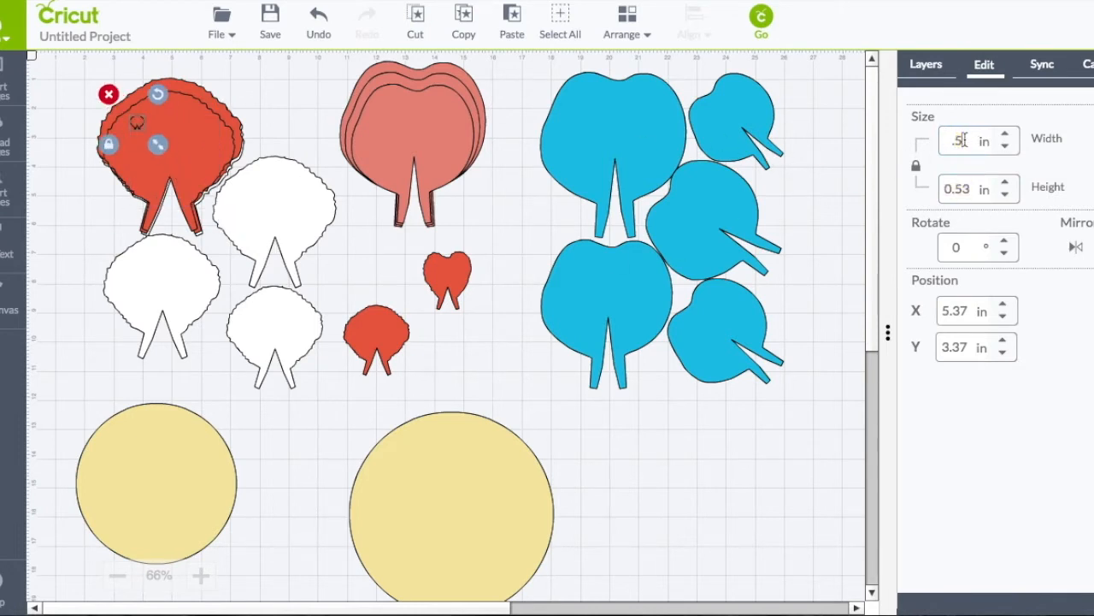
text(3.5)
key(Tab)
drag(193, 177, 183, 170)
drag(377, 338, 167, 176)
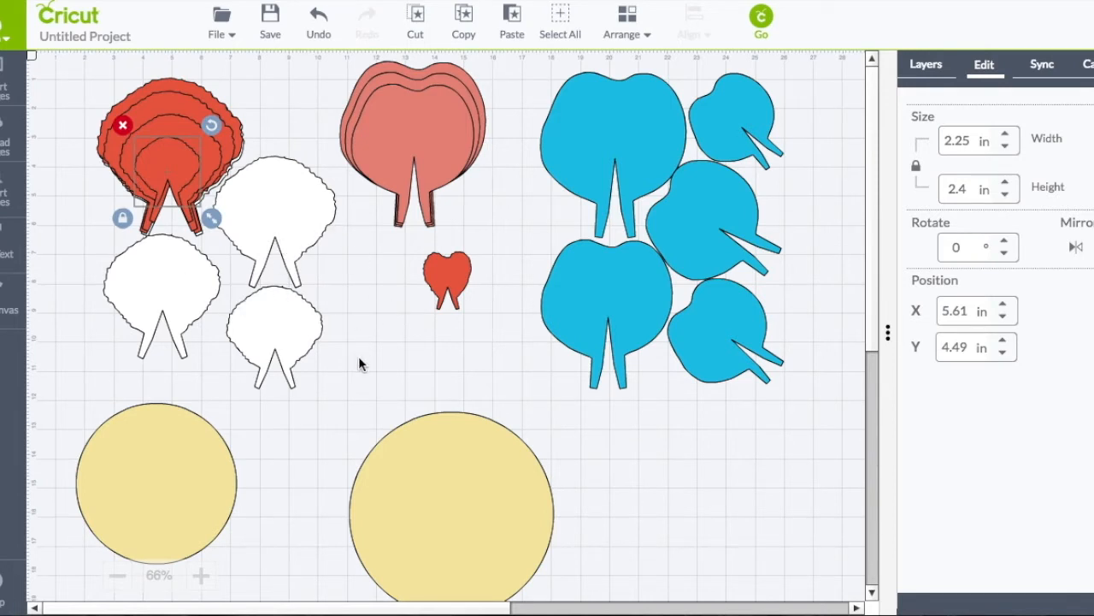
Move the smaller yellow circle up under the white petals and the larger one under the blue petals.
drag(190, 448, 211, 413)
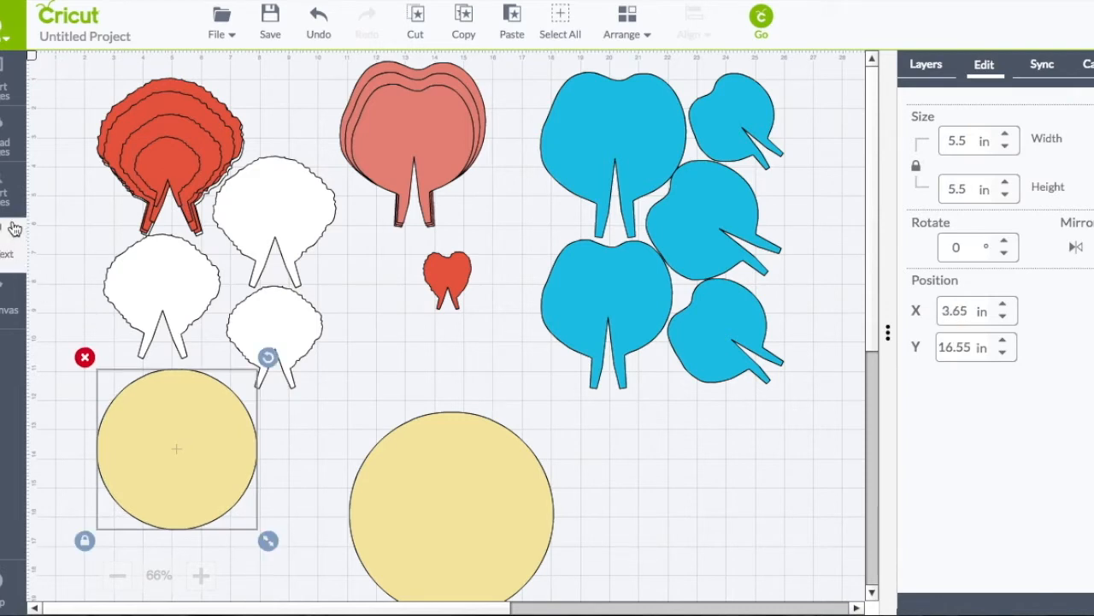
click(13, 193)
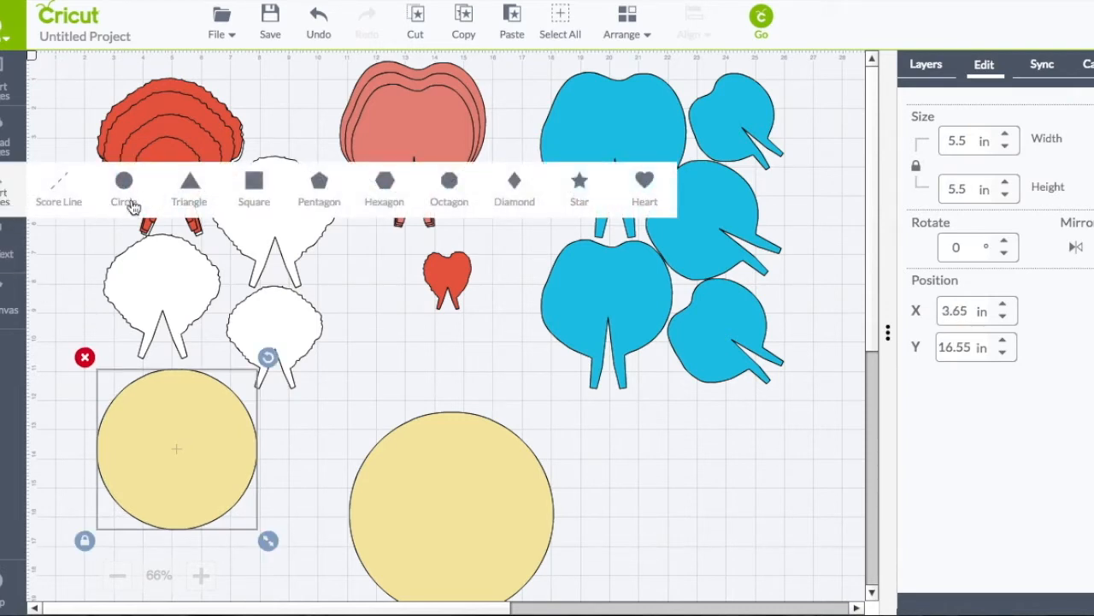
click(198, 460)
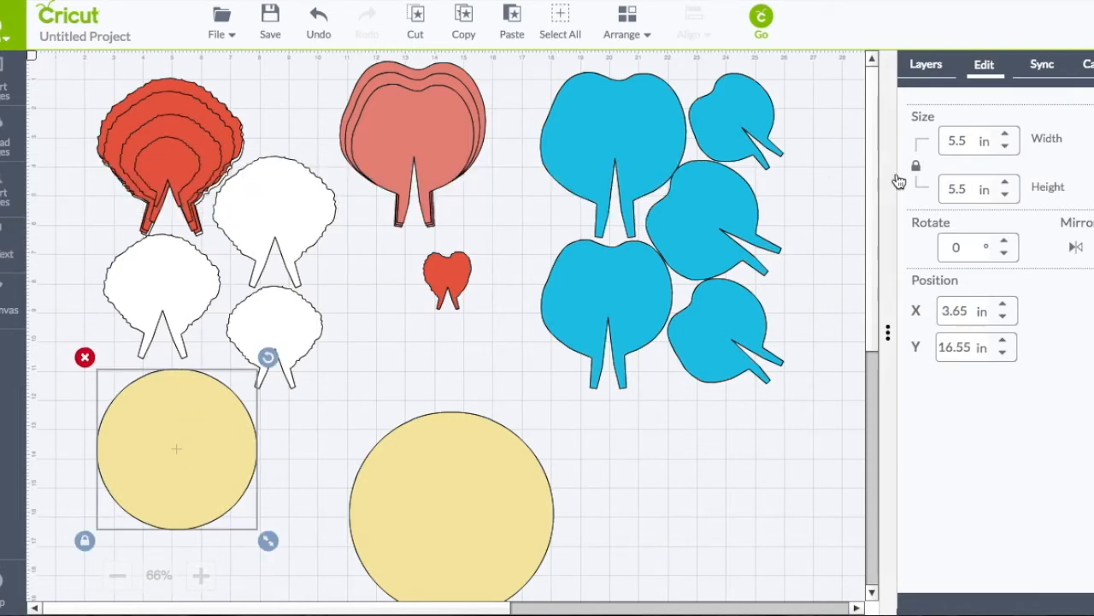
drag(181, 487, 180, 425)
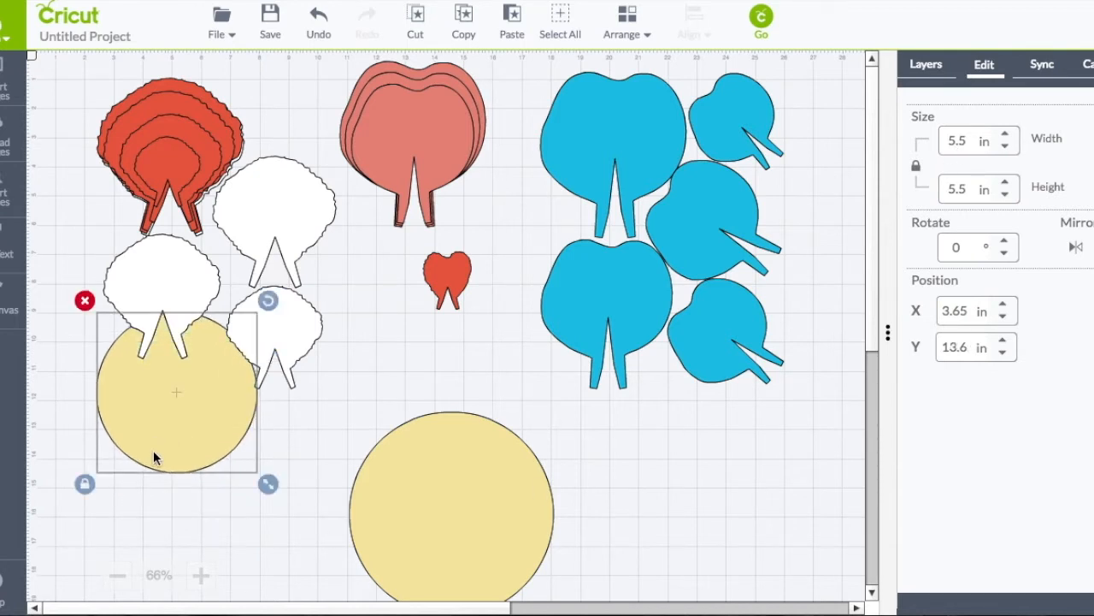
click(426, 540)
drag(426, 541, 516, 470)
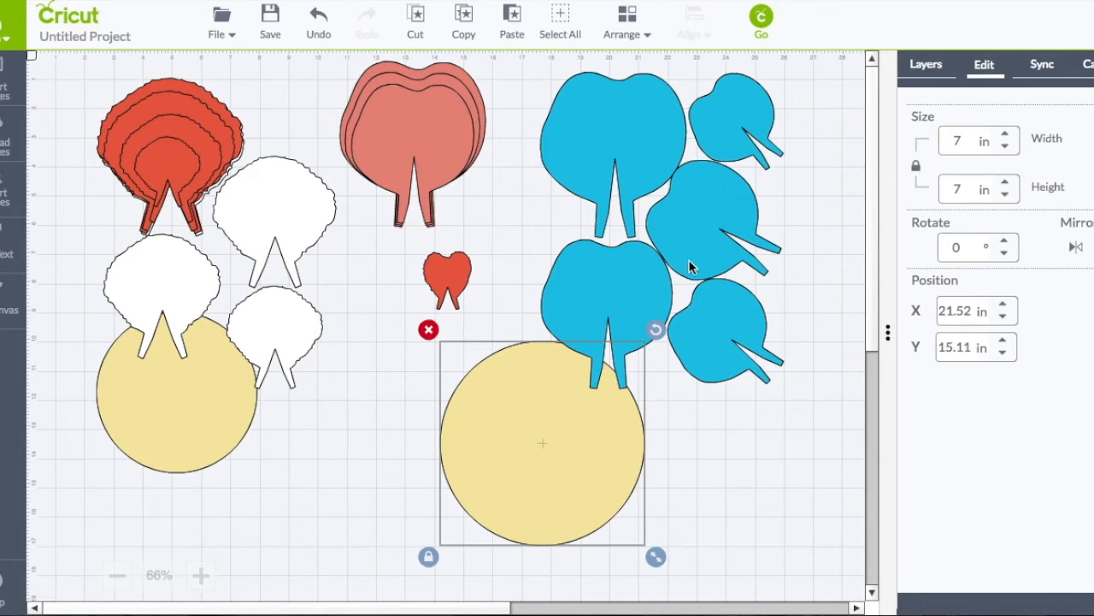
Delete the leftover heart-shaped poppy petal and the three nested rose petals.
click(451, 294)
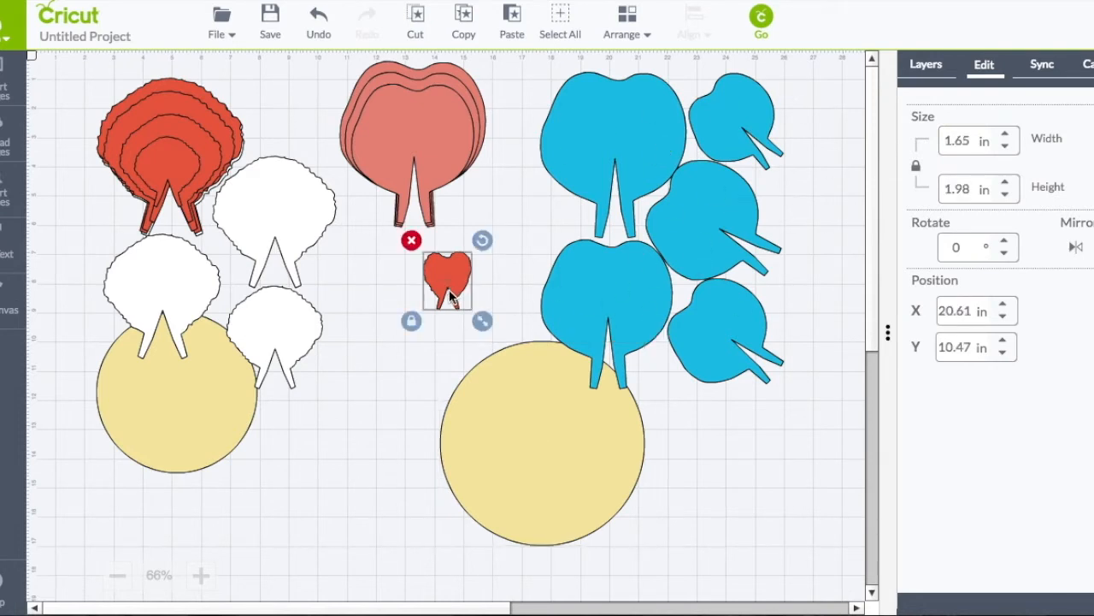
key(Delete)
drag(405, 172, 507, 247)
key(Delete)
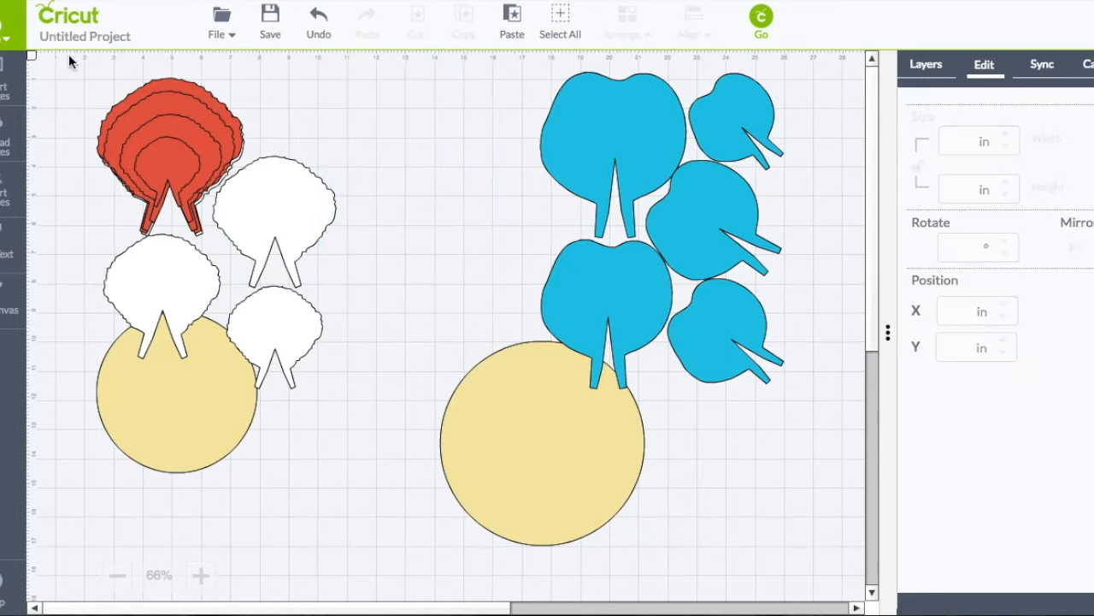
Delete the nested red petals and move the larger yellow circle closer to the smaller one.
drag(72, 65, 265, 261)
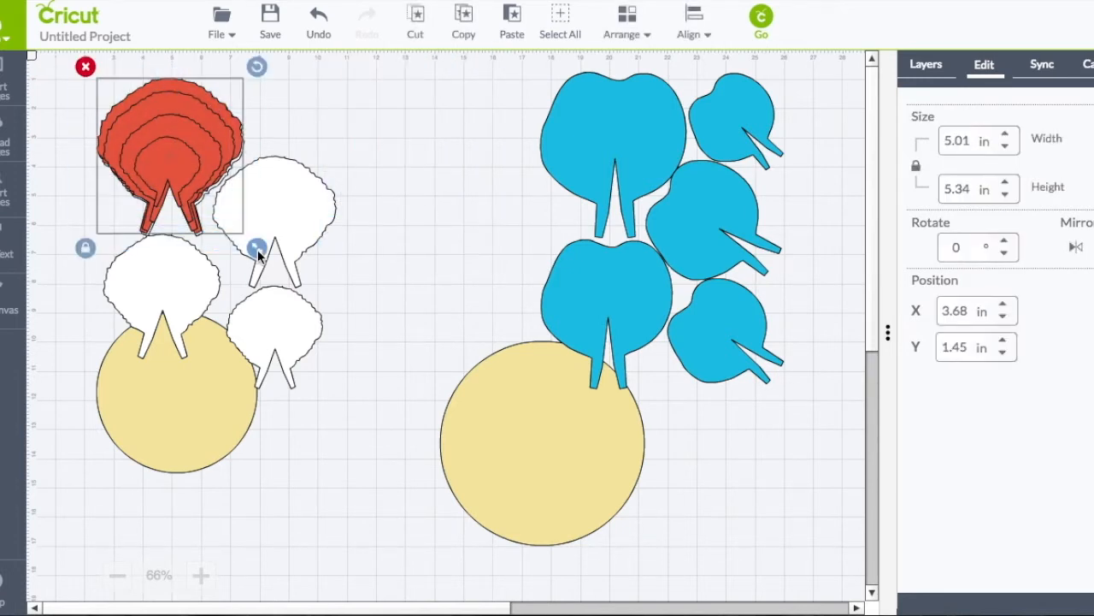
key(Delete)
drag(512, 445, 398, 420)
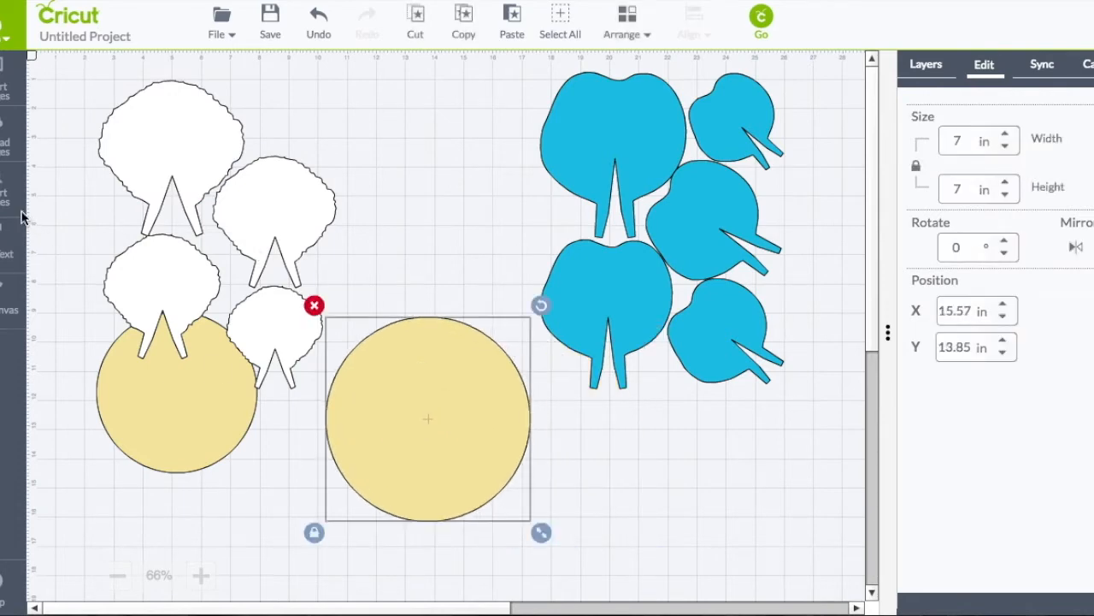
Insert a square between the petal groups, unlock its proportions and size it 8.5 in wide by 11 in high.
click(18, 197)
click(254, 184)
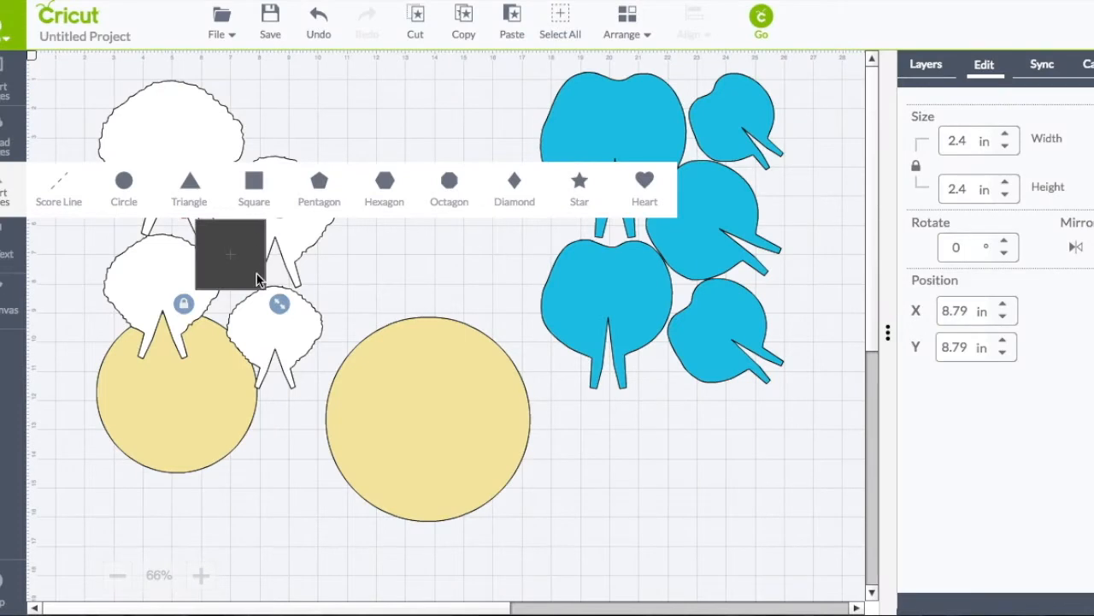
drag(259, 273, 467, 222)
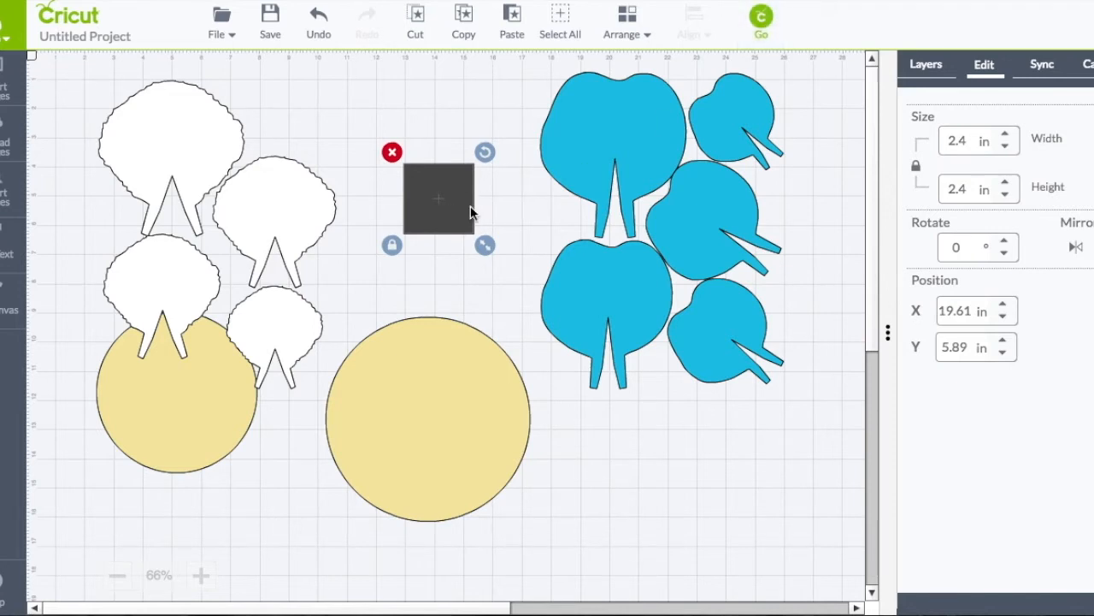
drag(969, 143, 944, 145)
text(8.5)
key(Tab)
click(916, 168)
drag(982, 193, 944, 189)
text(11)
key(Tab)
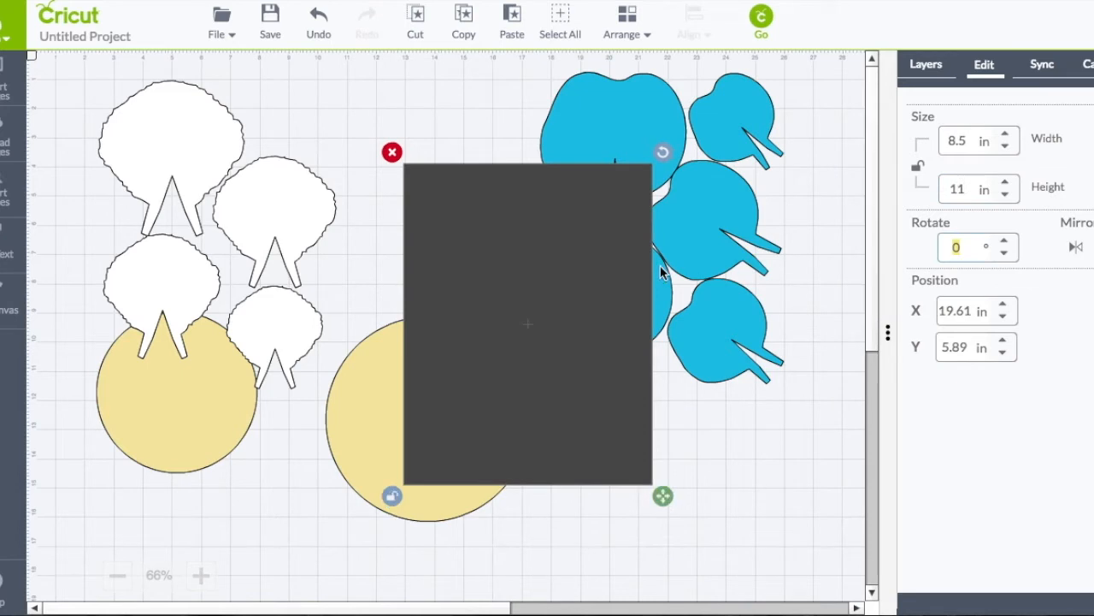
Place the dark rectangle under the blue petals, send it to the back and shift the petal set to fit inside it.
drag(606, 288, 675, 211)
click(633, 32)
click(630, 77)
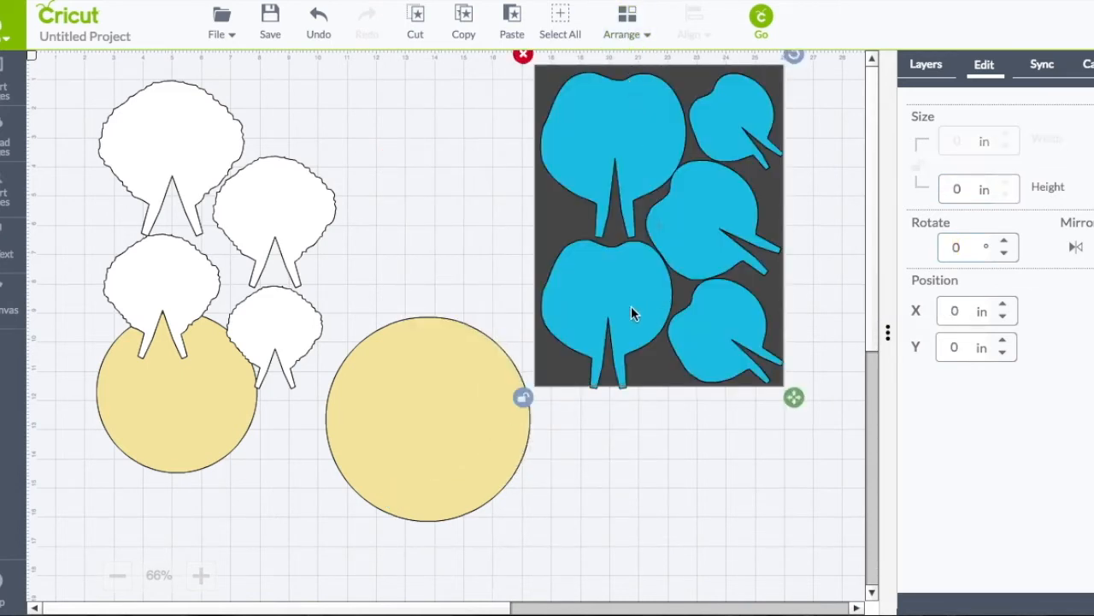
drag(547, 377, 543, 373)
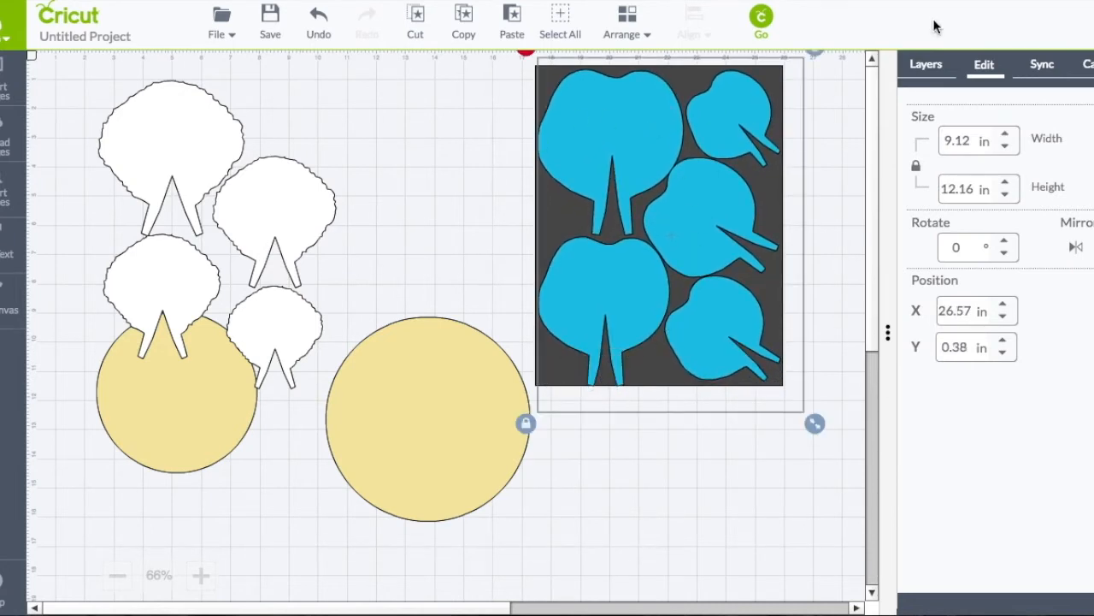
click(925, 68)
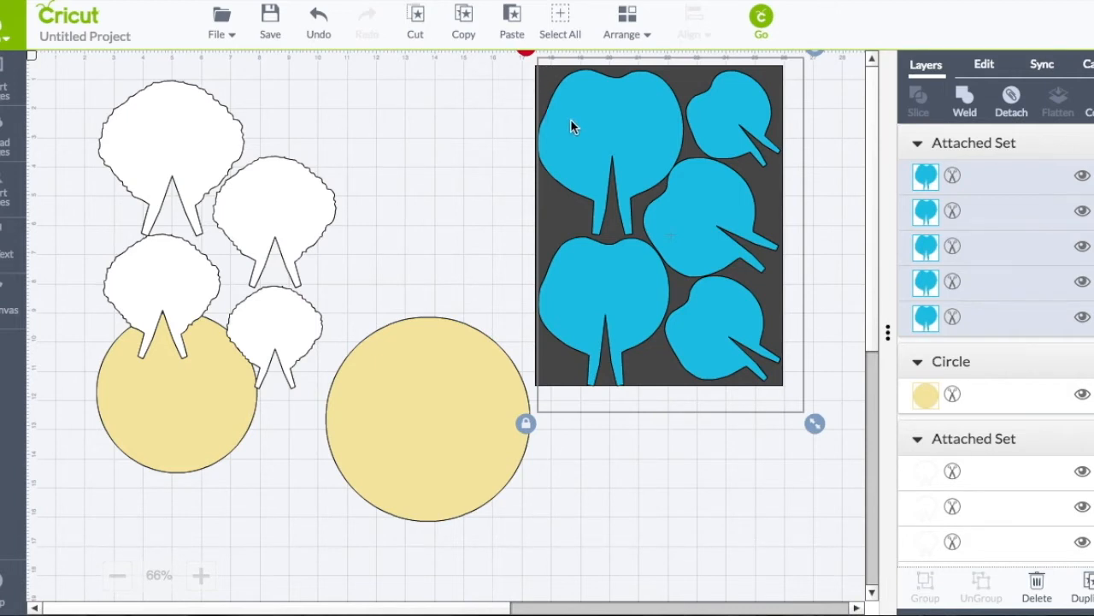
Open the cut preview, check the material size options for the blue petal mat, and apply 5 project copies.
click(760, 26)
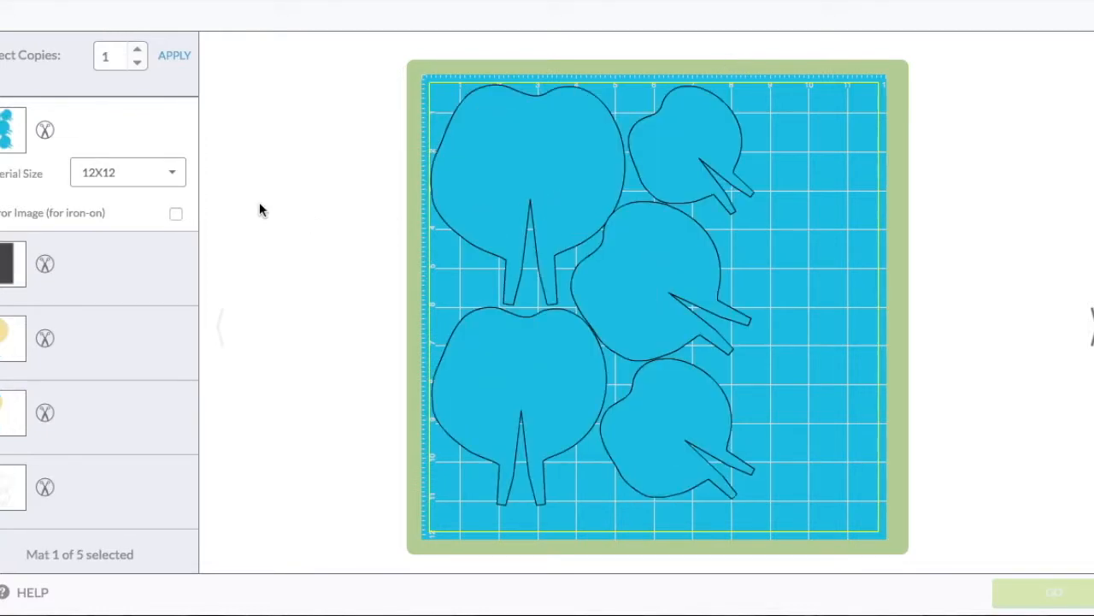
click(157, 184)
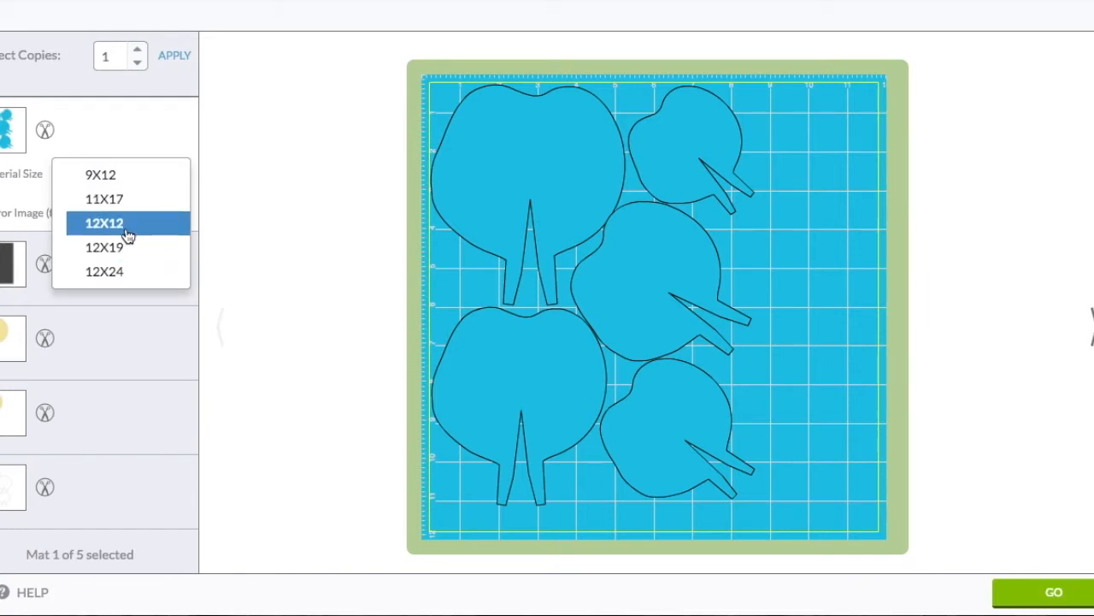
click(154, 133)
click(506, 151)
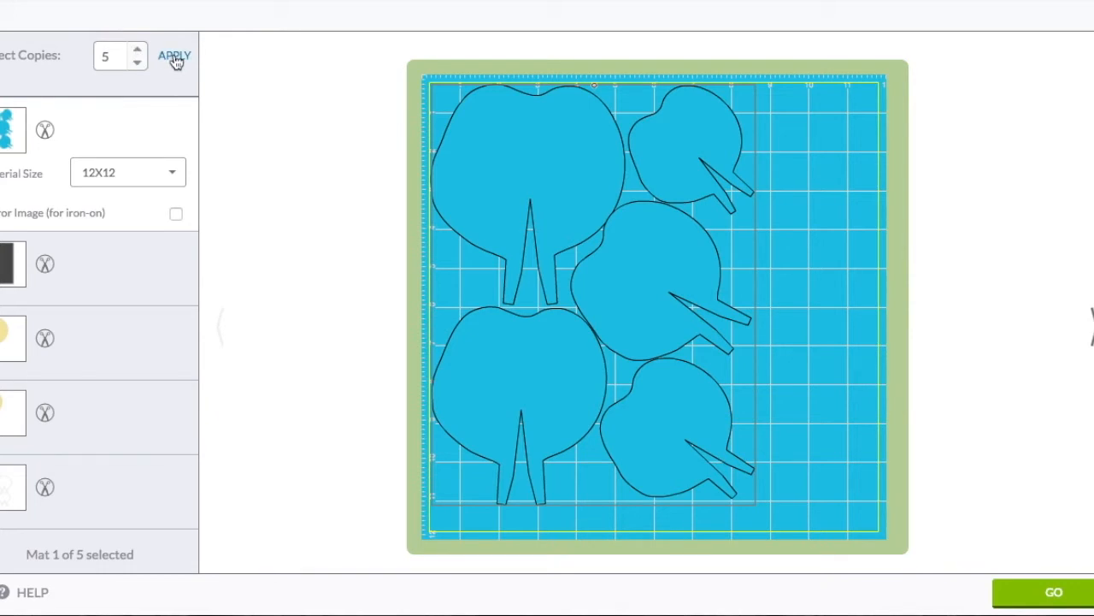
click(174, 57)
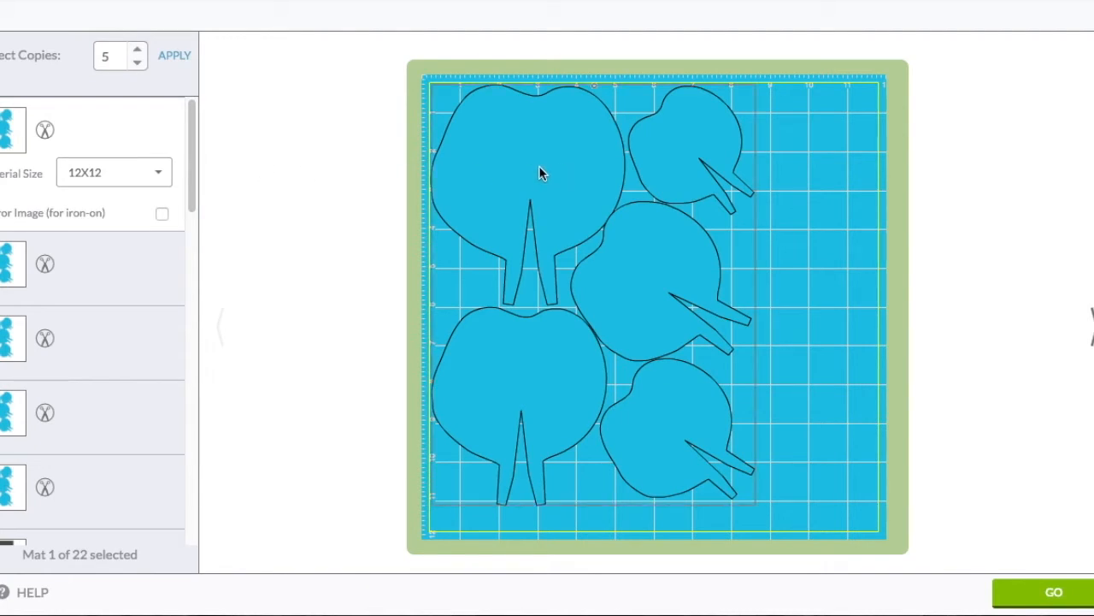
Look through the mats, viewing a scalloped petal mat and a single-circle mat, and return to the canvas.
scroll(94, 294, down, 10)
scroll(101, 301, down, 2)
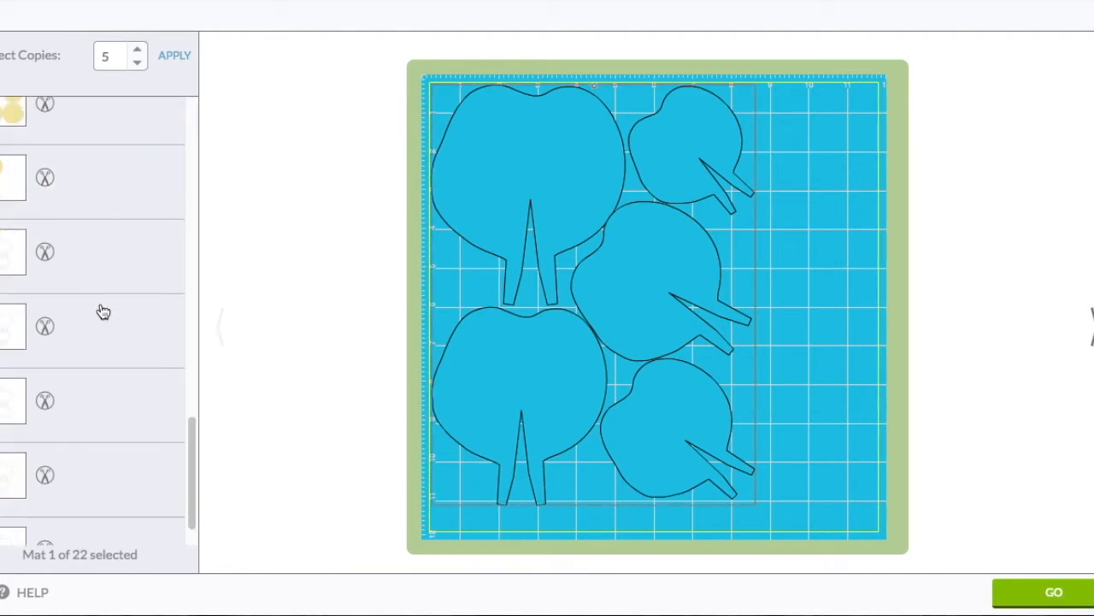
click(114, 312)
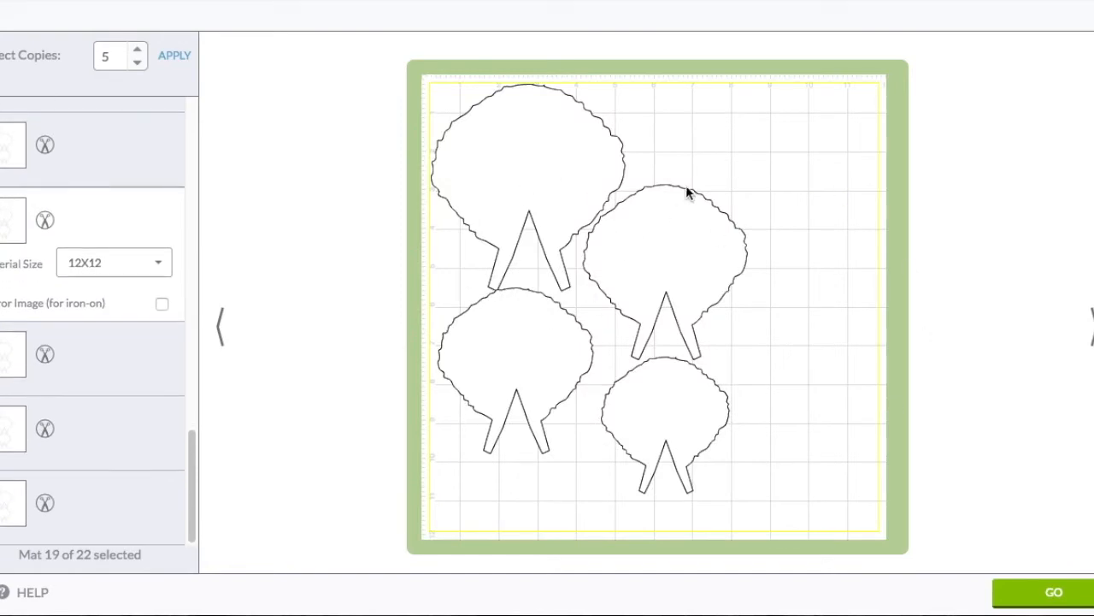
scroll(54, 237, up, 3)
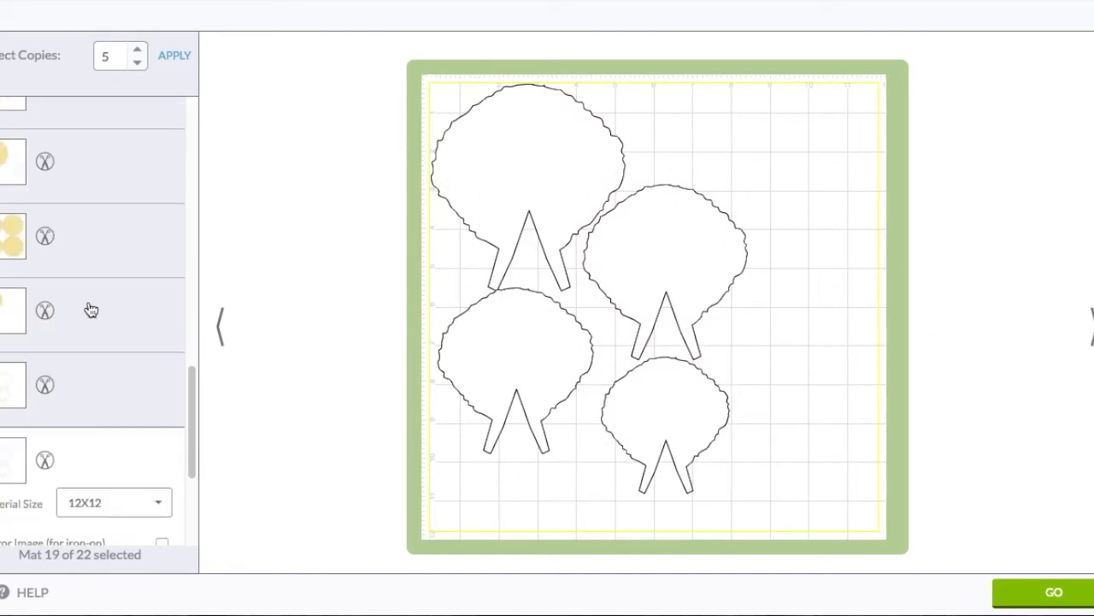
click(88, 308)
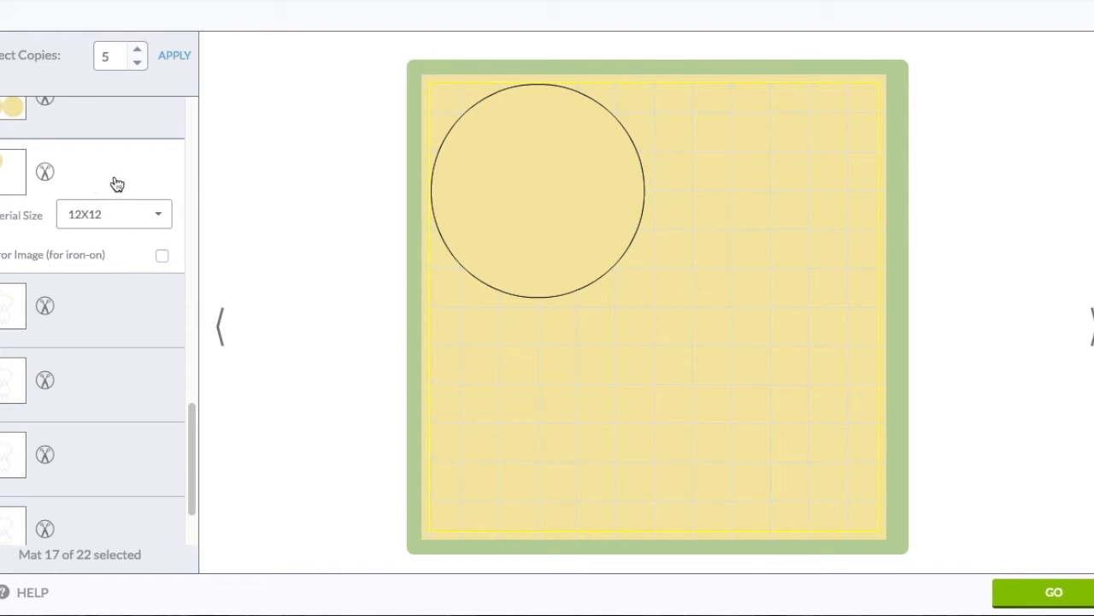
scroll(137, 177, up, 1)
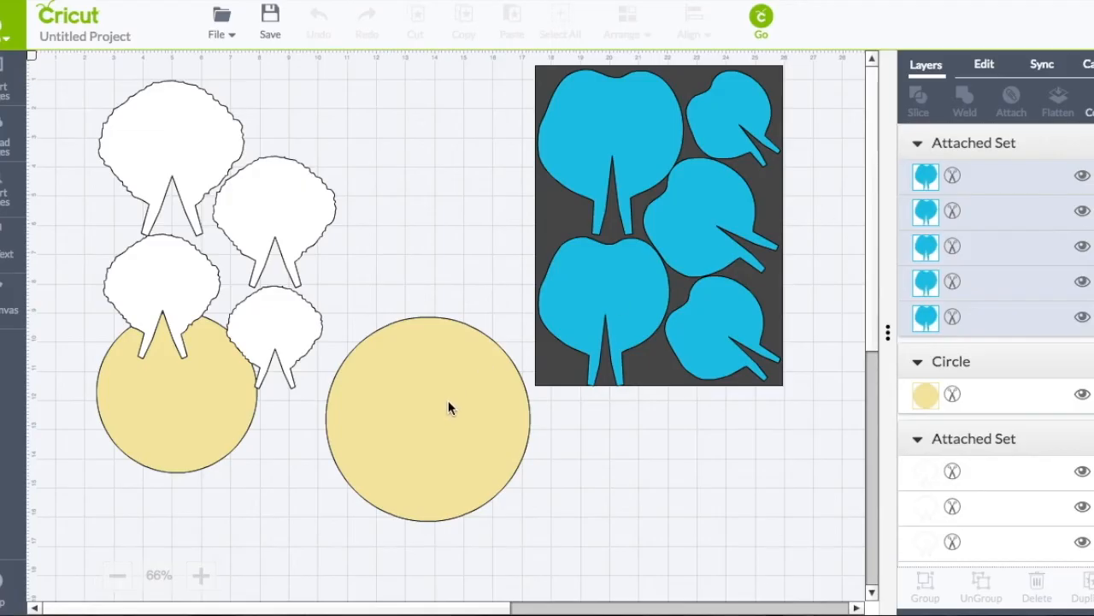
Move the larger yellow circle down and the smaller one clear below the white petals.
drag(448, 400, 450, 432)
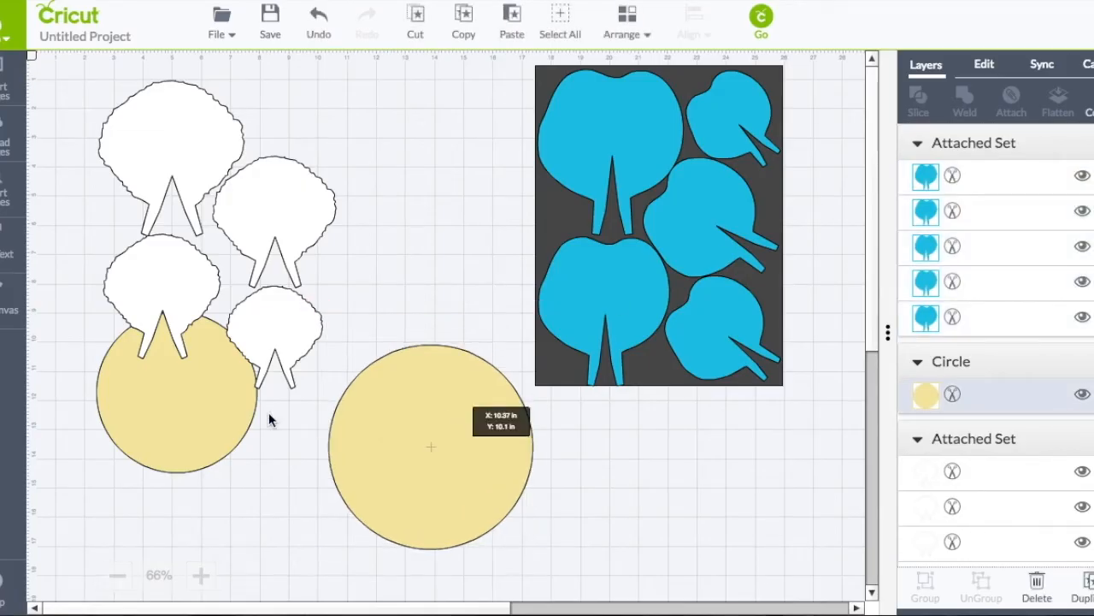
click(215, 453)
drag(214, 452, 217, 477)
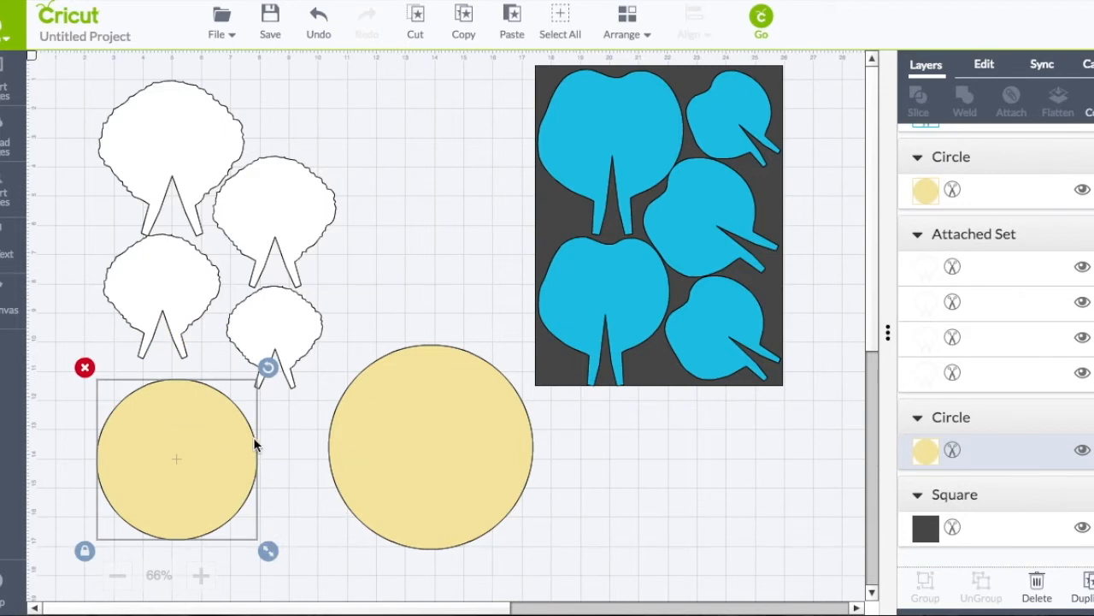
Move the blue petal set off the dark rectangle, above the larger yellow circle, and hide the rectangle.
click(633, 244)
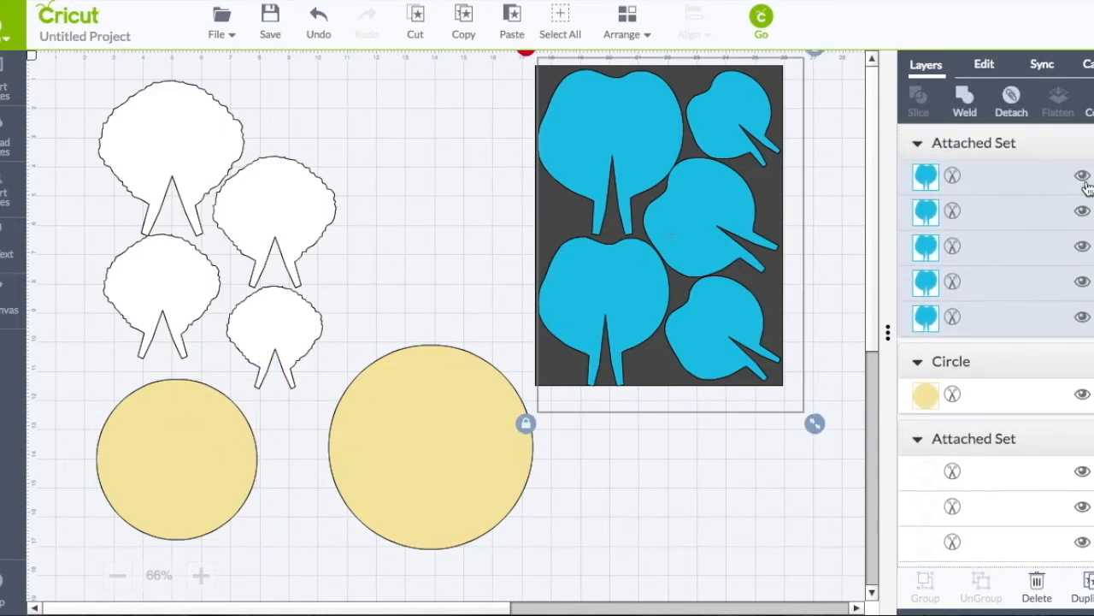
drag(599, 175, 387, 175)
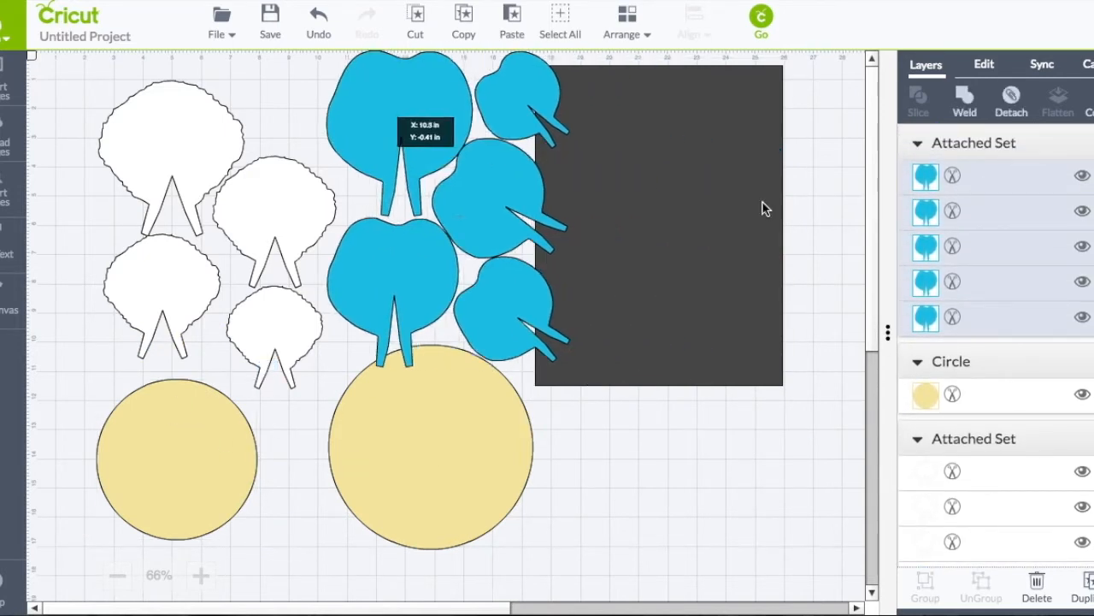
click(787, 219)
click(658, 225)
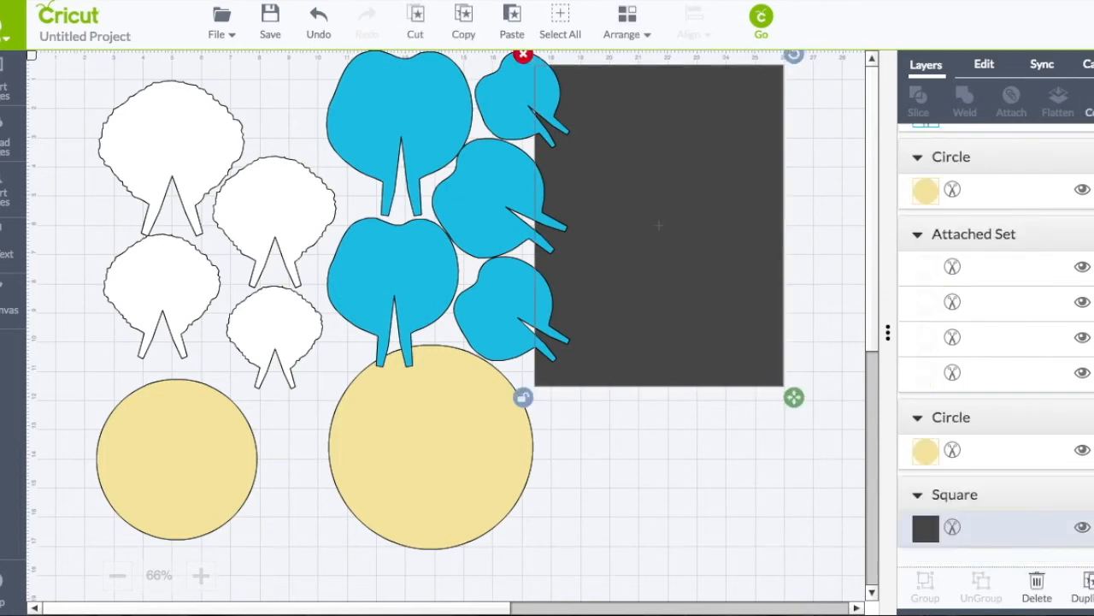
click(1082, 528)
Hide all five petals of the blue attached set.
click(505, 239)
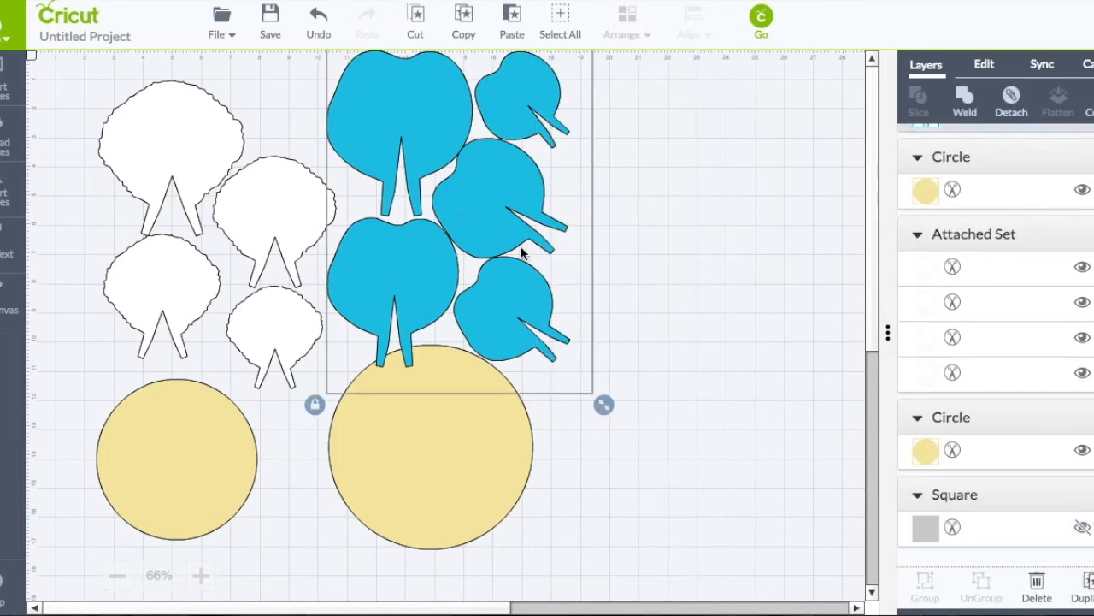
click(1083, 316)
click(1082, 281)
click(1083, 245)
click(1082, 210)
click(1082, 177)
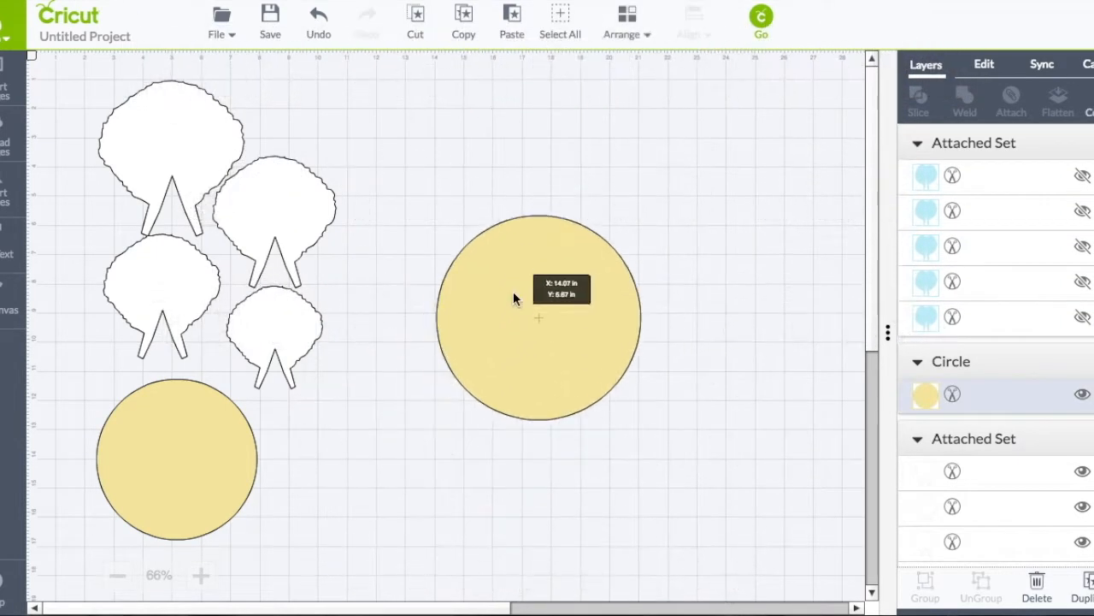
Move the larger yellow circle up into the cleared canvas area and open the cut preview for the visible shapes.
drag(513, 291, 516, 284)
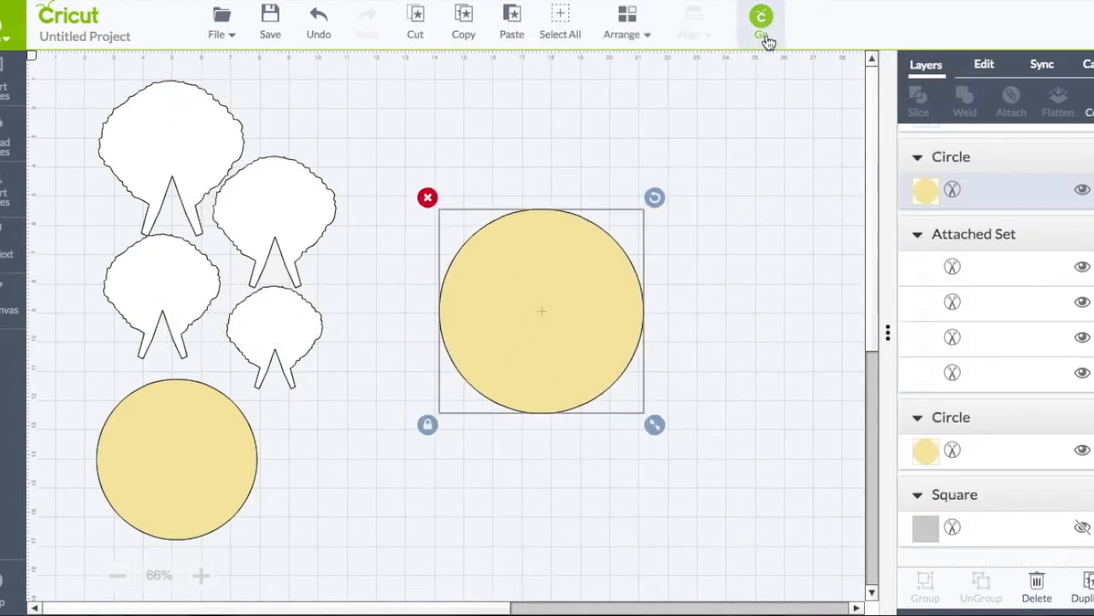
click(764, 39)
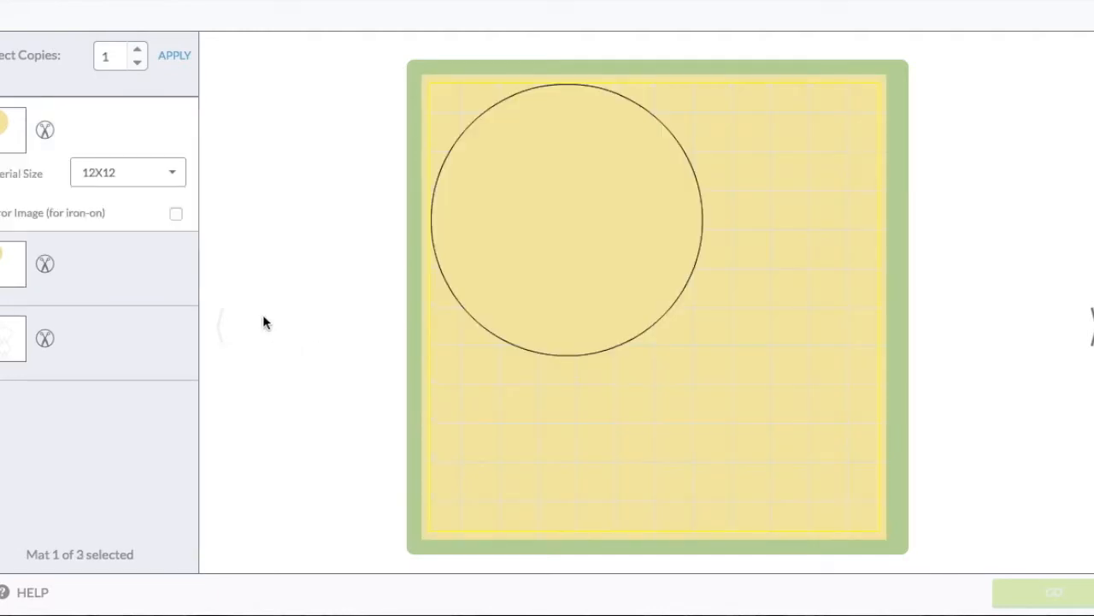